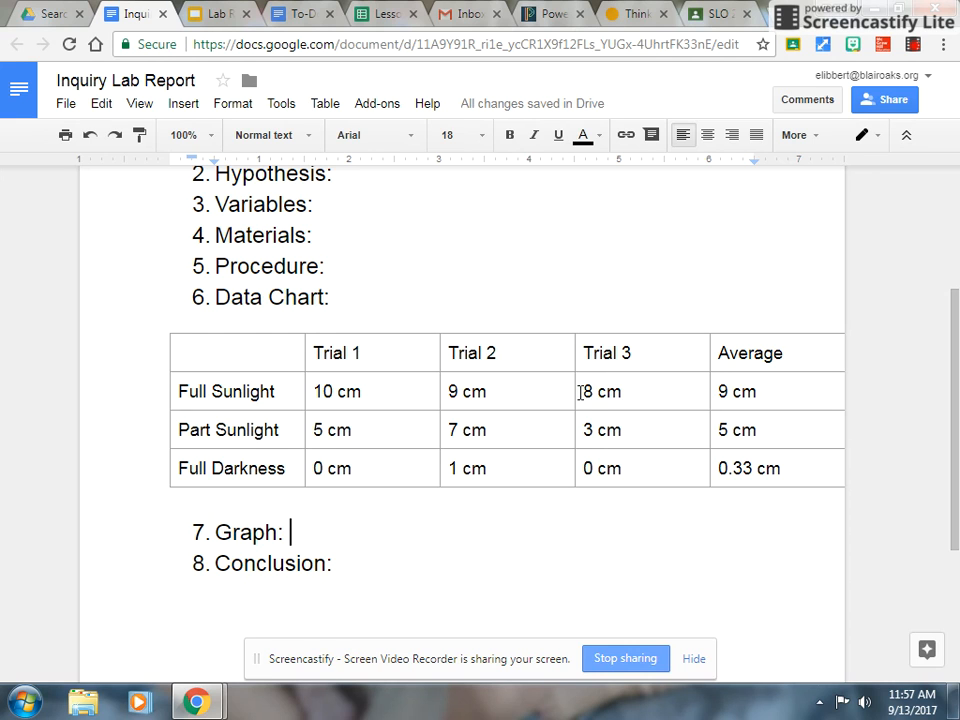
{"action": "left_click_drag", "start_coordinate": [615, 391], "coordinate": [349, 385]}
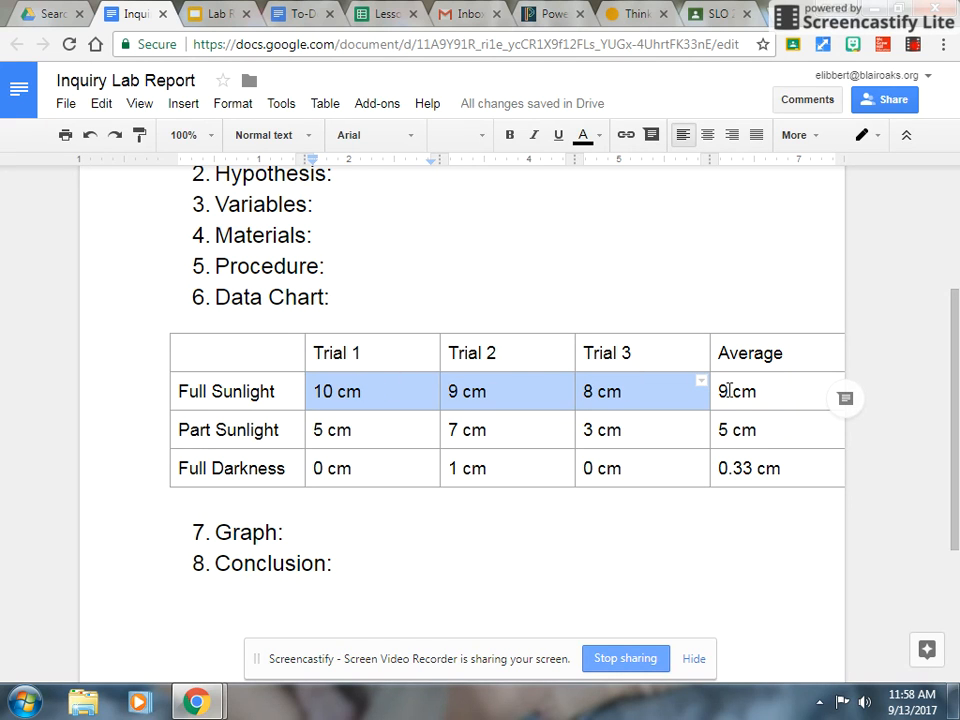
{"action": "left_click", "coordinate": [509, 389]}
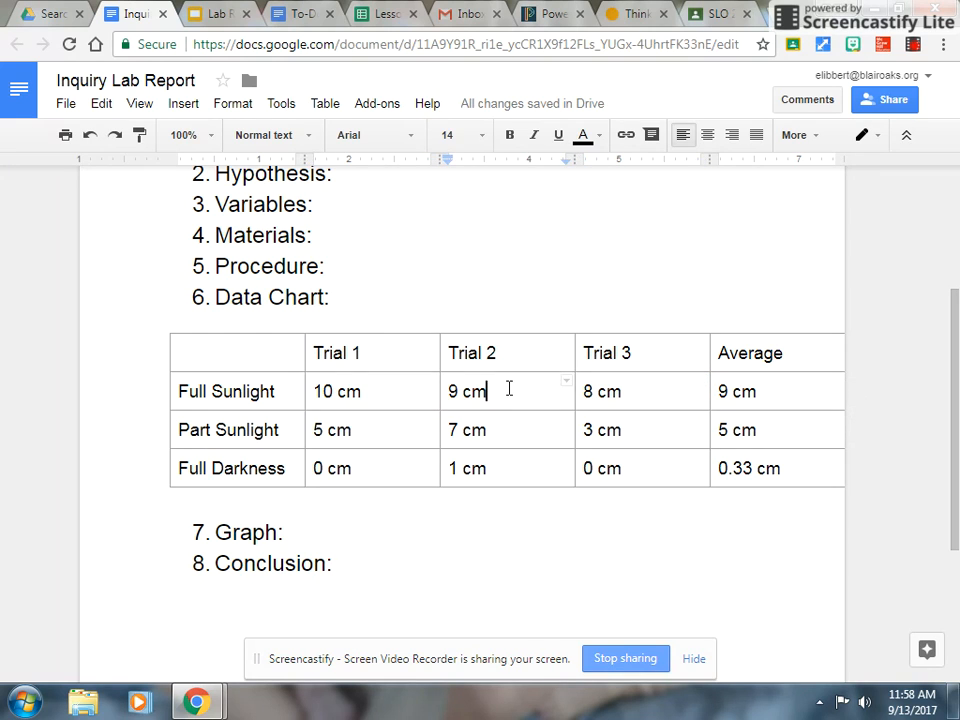
{"action": "left_click", "coordinate": [367, 392]}
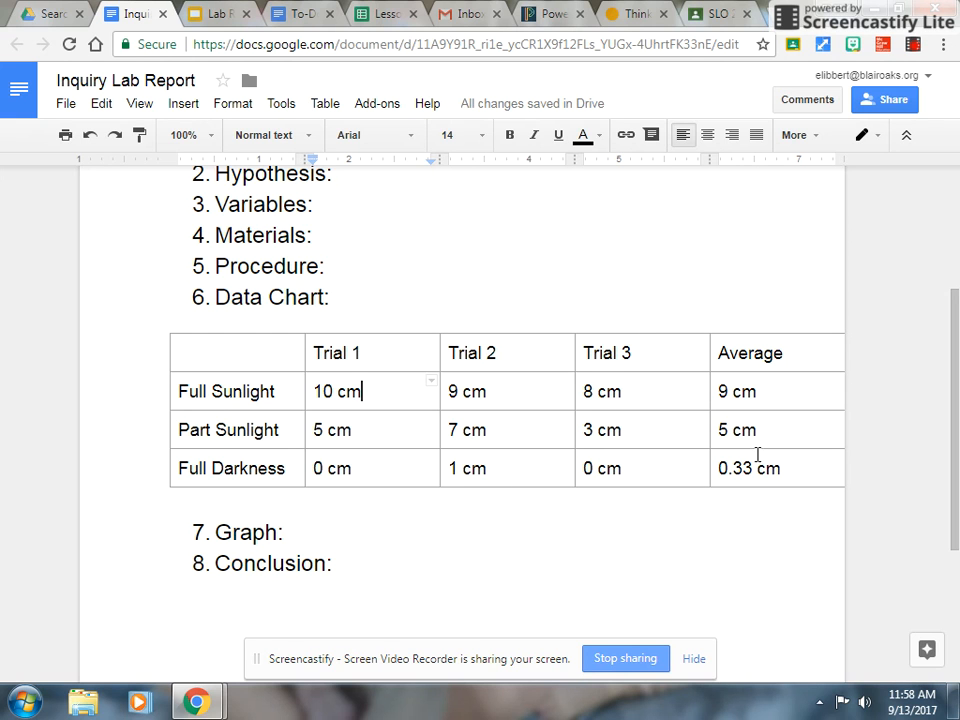
Add a blank, unnumbered line between the Graph and Conclusion headings
{"action": "scroll", "coordinate": [955, 397], "scroll_direction": "down", "scroll_amount": 1}
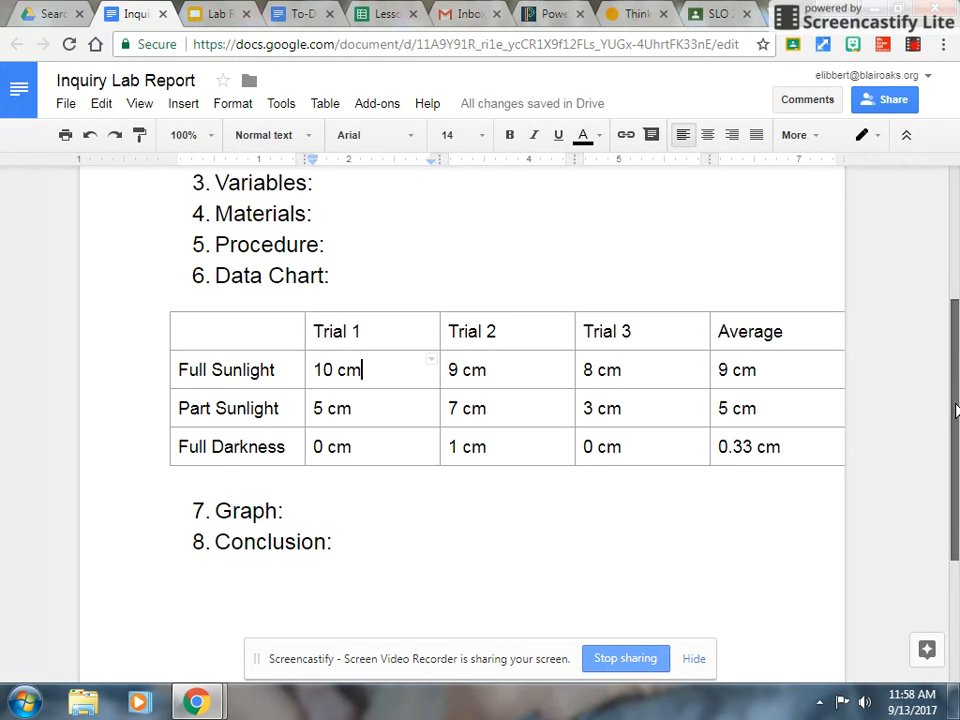
{"action": "scroll", "coordinate": [952, 456], "scroll_direction": "up", "scroll_amount": 1}
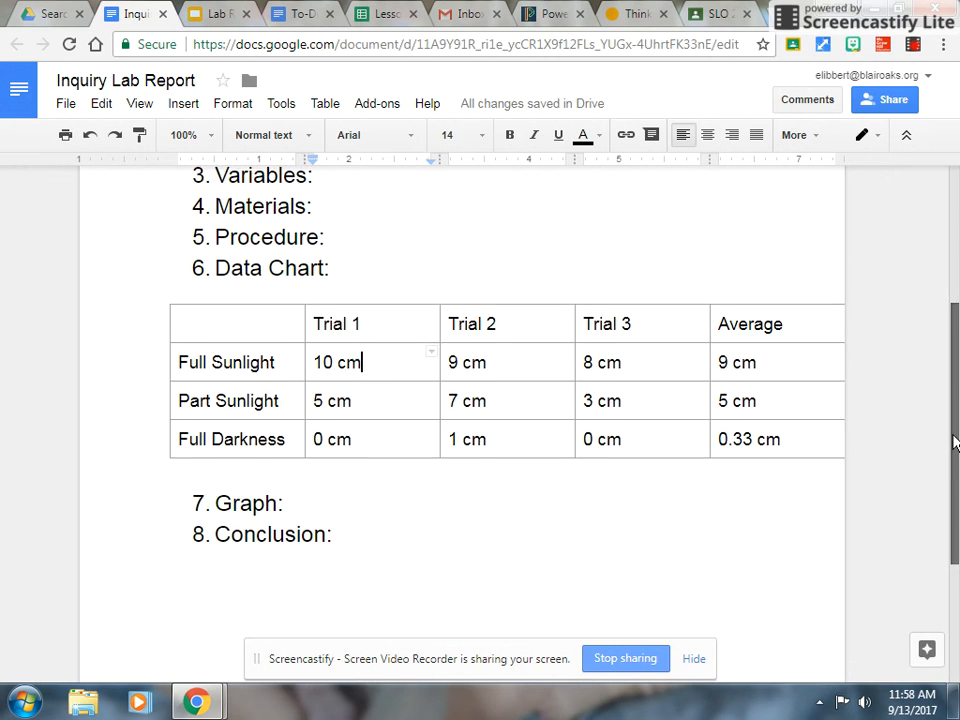
{"action": "left_click", "coordinate": [310, 508]}
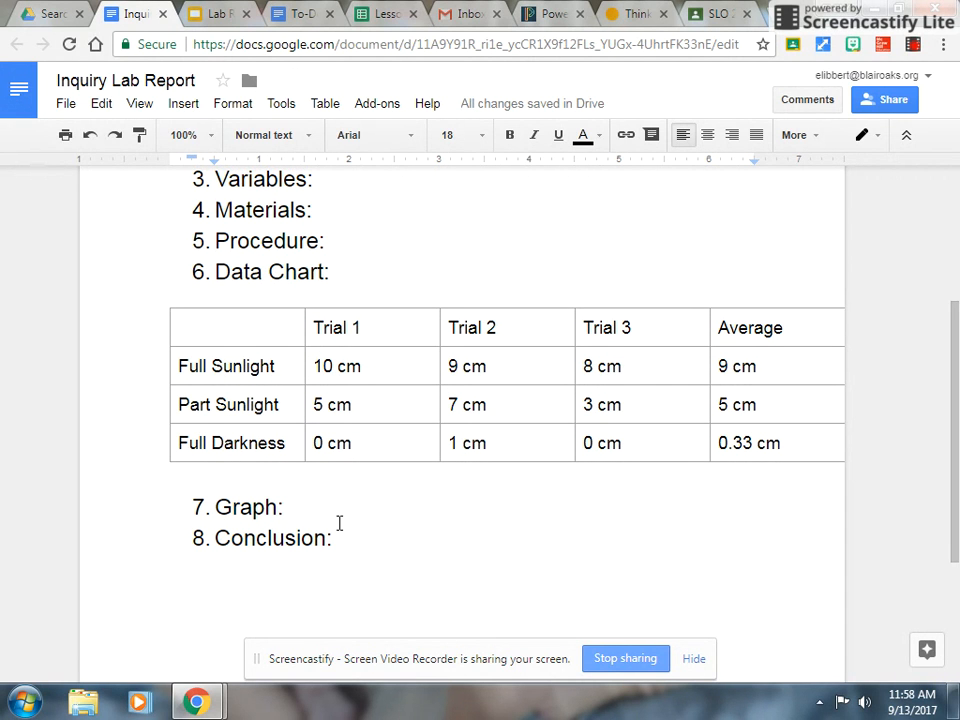
{"action": "key", "text": "Return"}
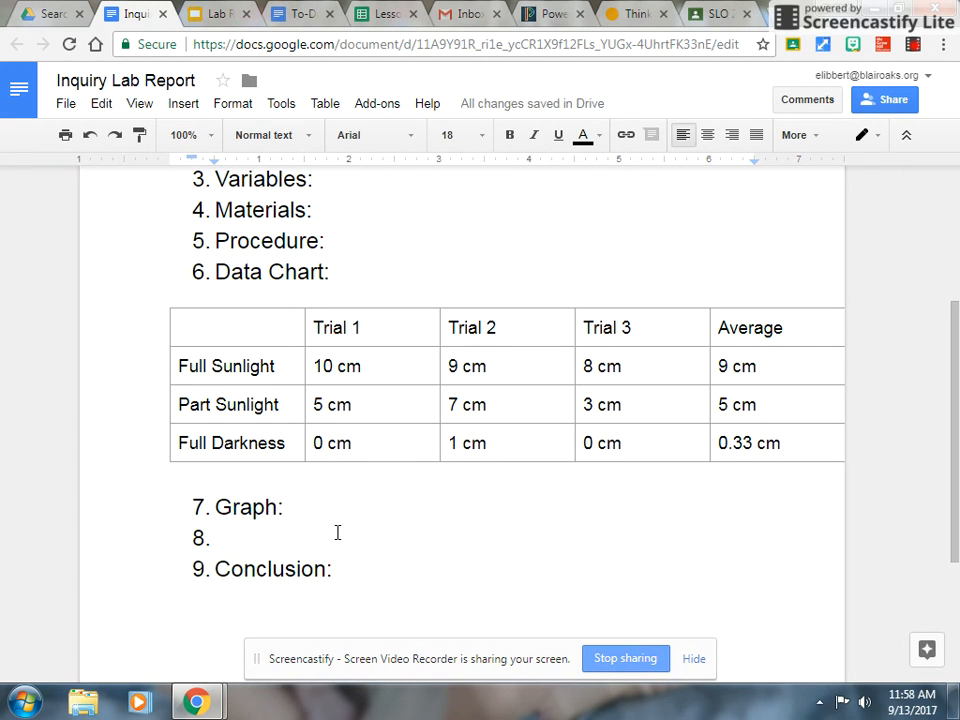
{"action": "key", "text": "BackSpace"}
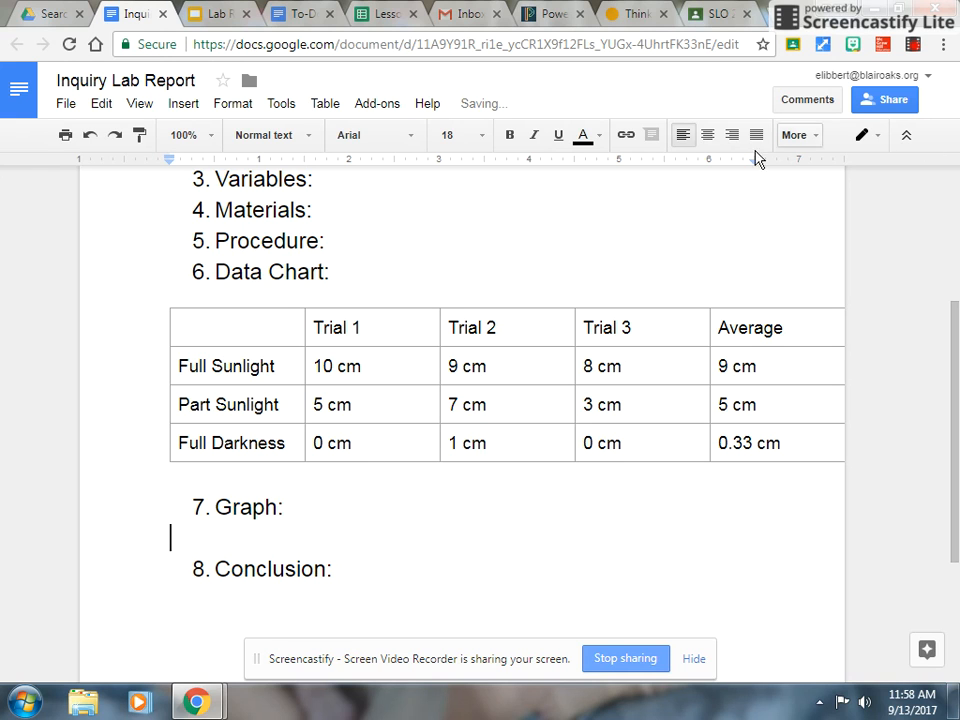
Insert a column chart on the blank line under the Graph heading
{"action": "left_click", "coordinate": [182, 106]}
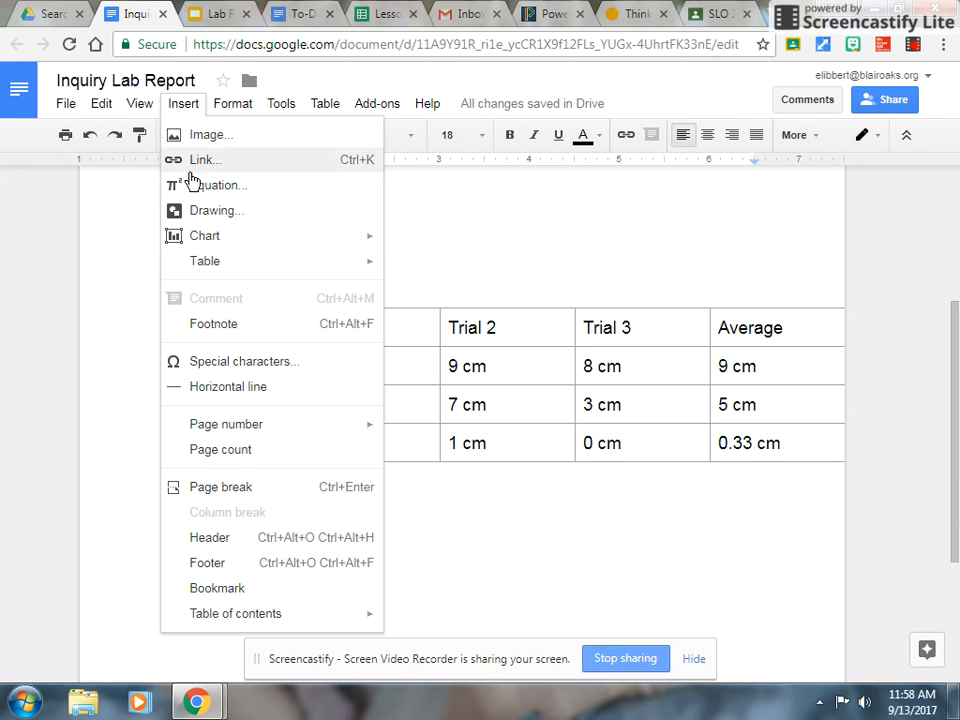
{"action": "mouse_move", "coordinate": [204, 240]}
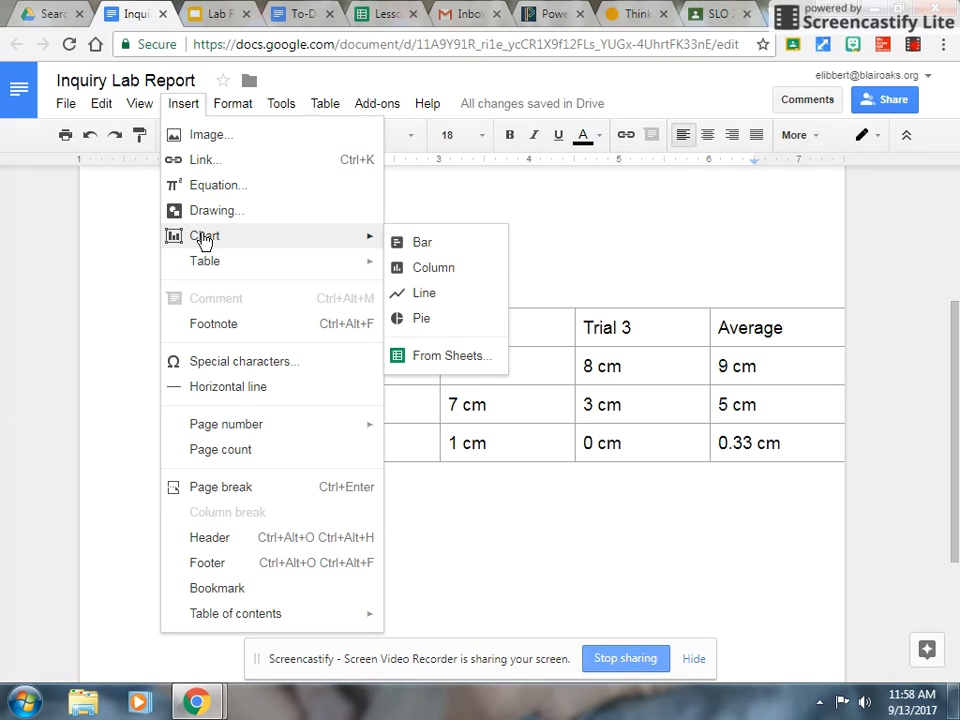
{"action": "left_click", "coordinate": [433, 268]}
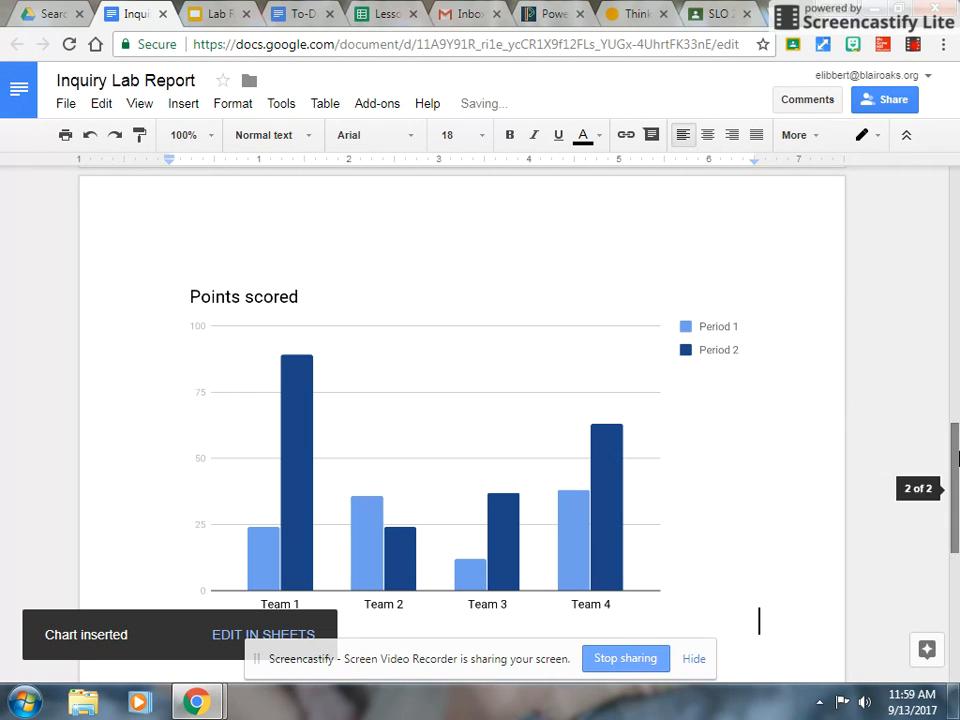
Open the inserted column chart's linked source spreadsheet in Google Sheets
{"action": "left_click_drag", "start_coordinate": [955, 457], "coordinate": [936, 495]}
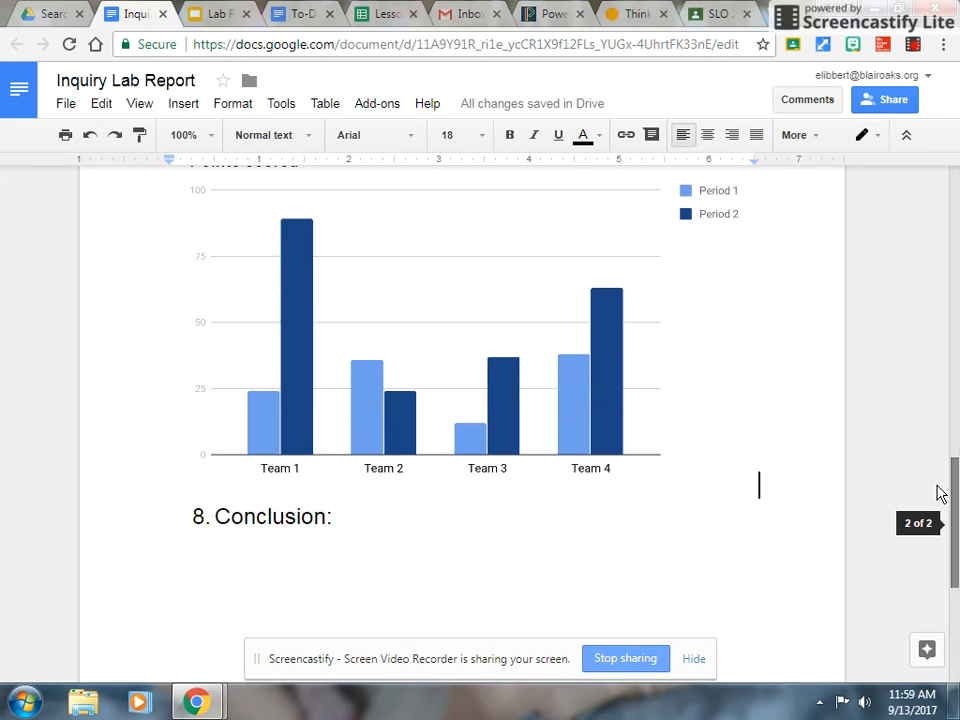
{"action": "left_click", "coordinate": [528, 365]}
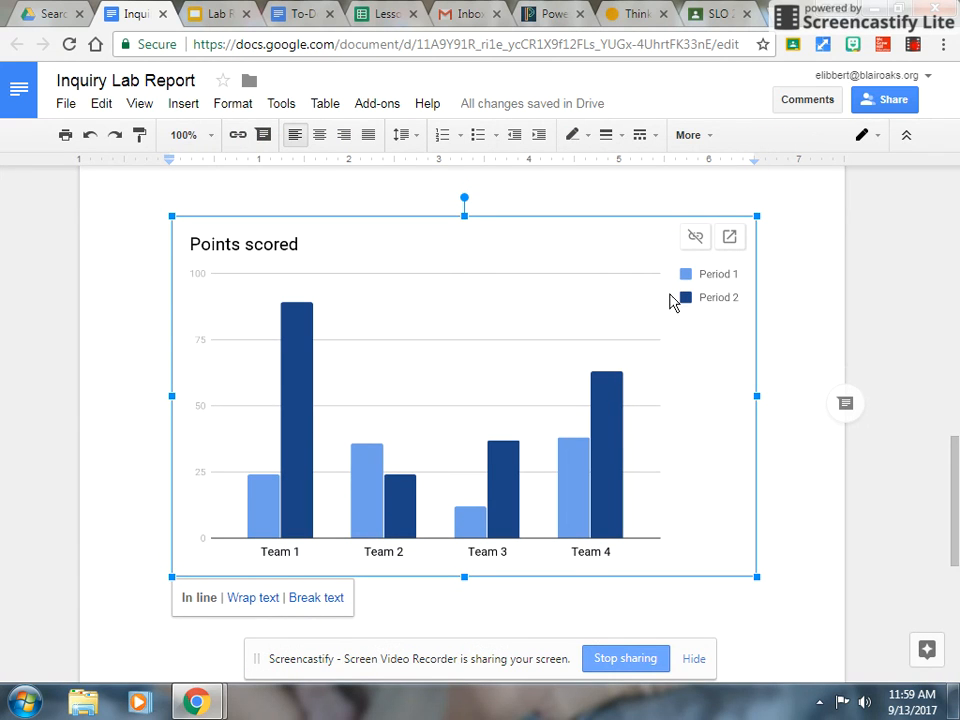
{"action": "left_click", "coordinate": [731, 240]}
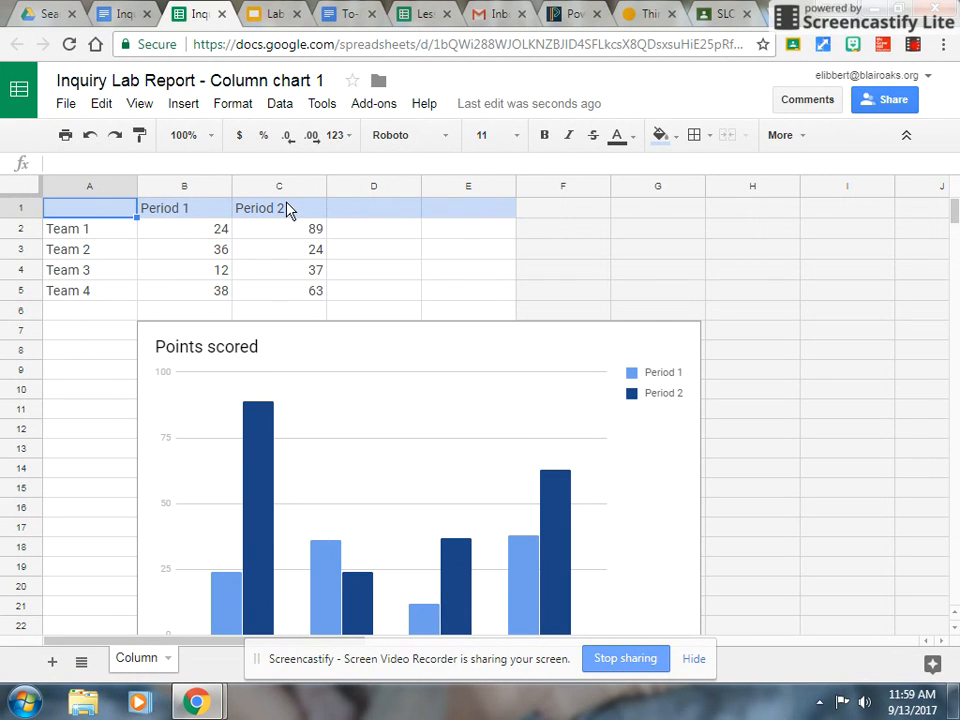
Return to the lab report document and copy the whole Average column of the data table, including its header
{"action": "left_click", "coordinate": [108, 12]}
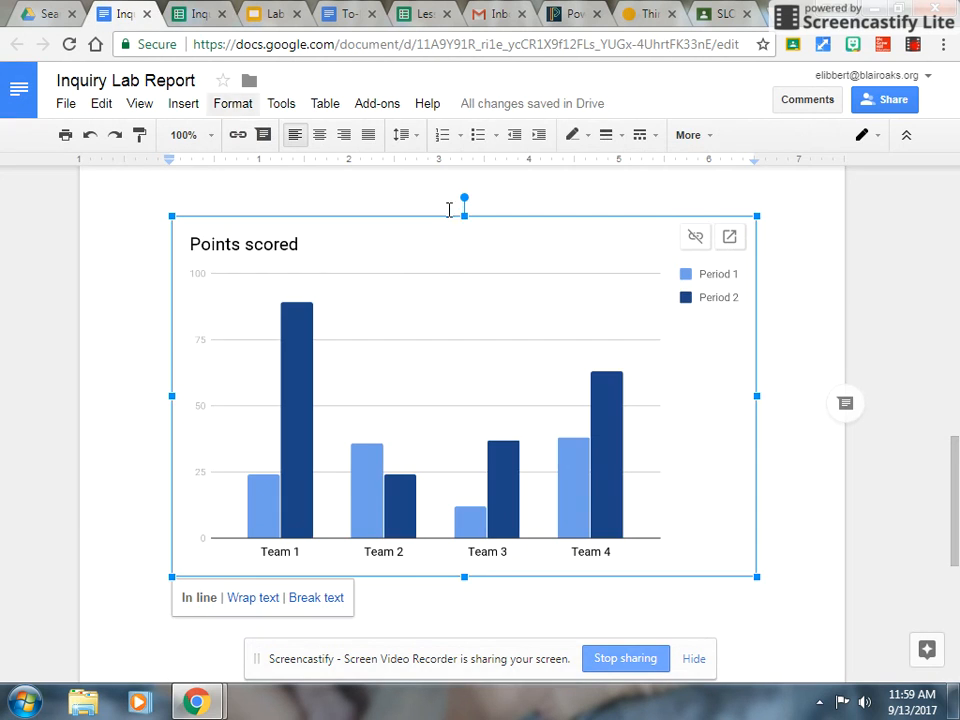
{"action": "scroll", "coordinate": [815, 370], "scroll_direction": "up", "scroll_amount": 10}
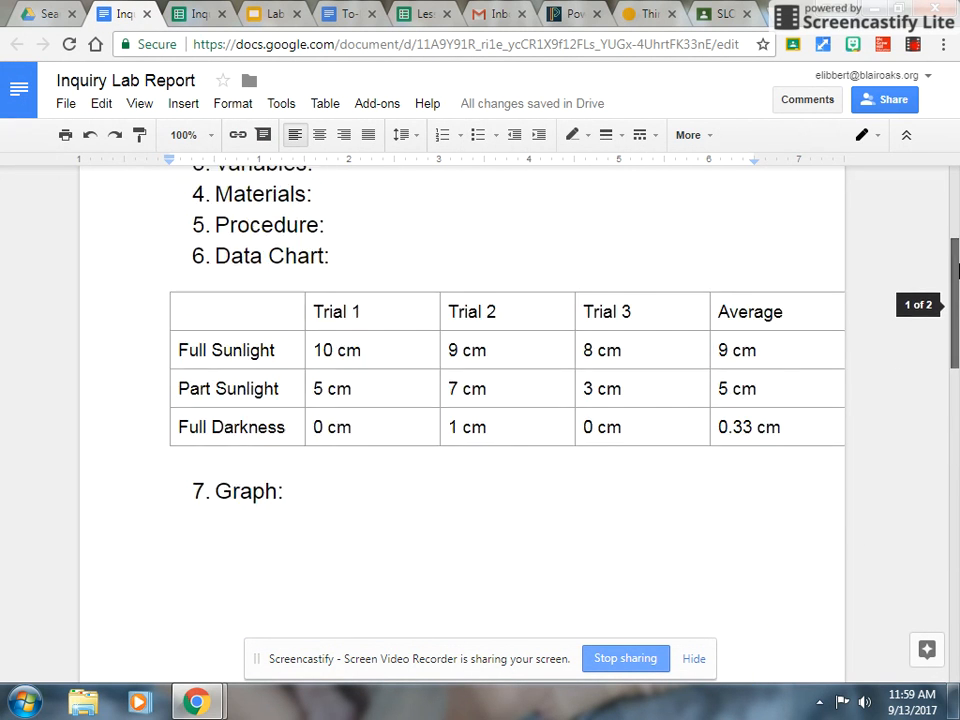
{"action": "left_click_drag", "start_coordinate": [727, 388], "coordinate": [793, 518]}
{"action": "right_click", "coordinate": [779, 428]}
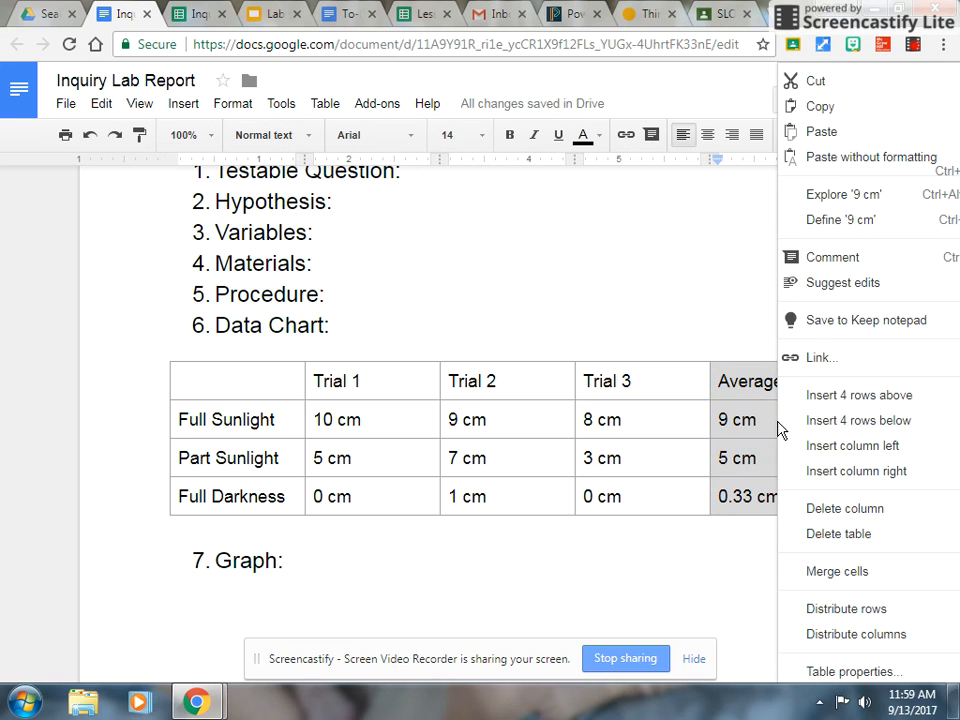
{"action": "left_click", "coordinate": [826, 108]}
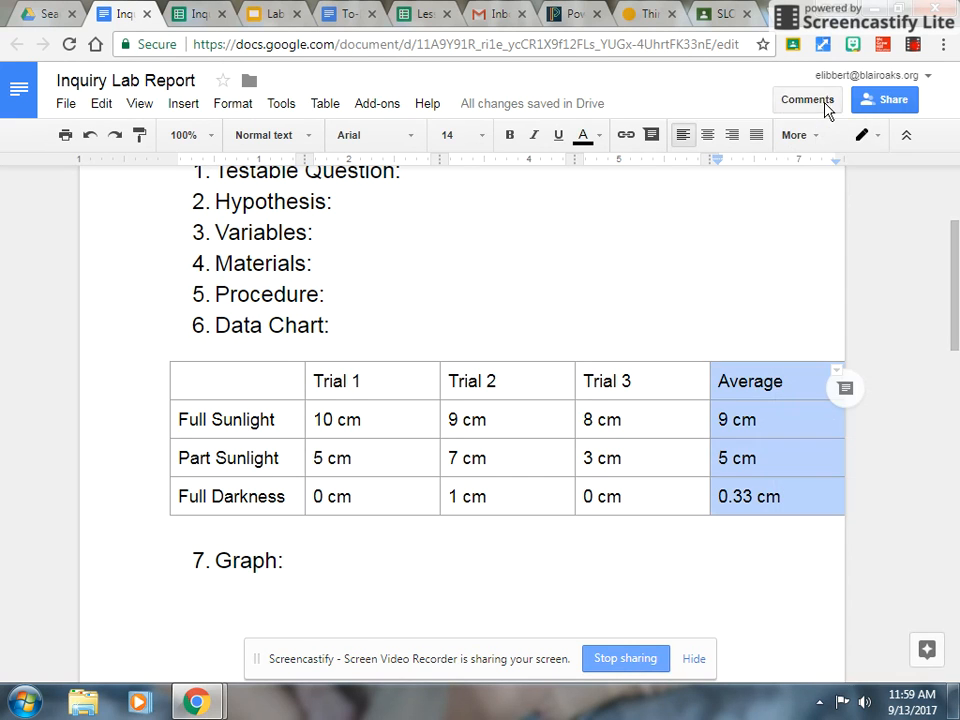
In the chart's spreadsheet, clear the Period 2 header and all its values in C1:C5
{"action": "left_click", "coordinate": [201, 15]}
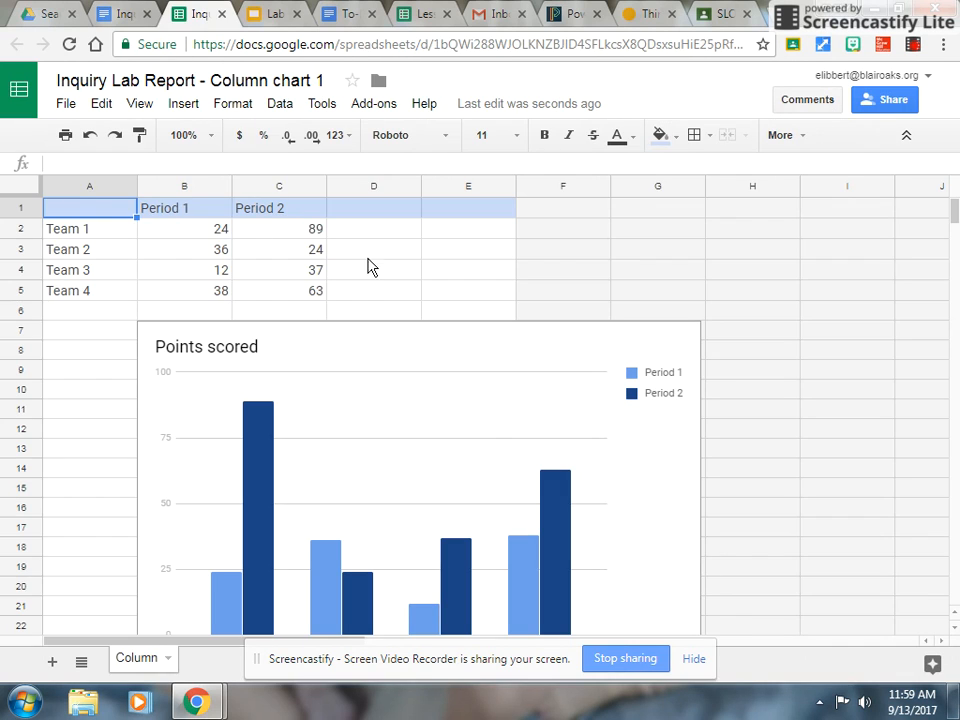
{"action": "left_click", "coordinate": [272, 214]}
{"action": "left_click_drag", "start_coordinate": [272, 214], "coordinate": [271, 301]}
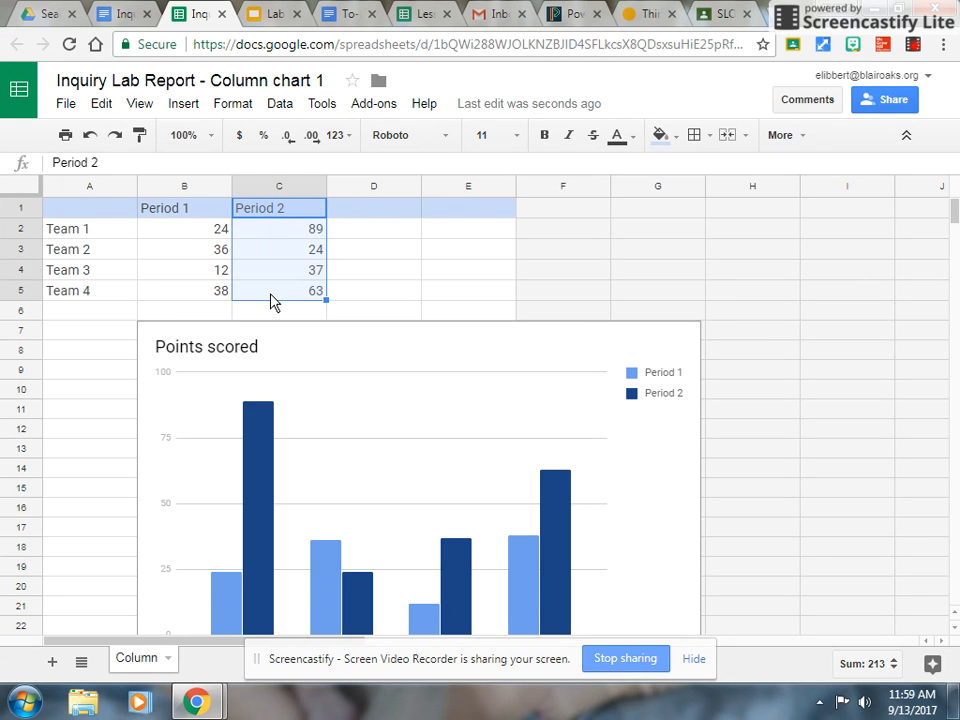
{"action": "key", "text": "Delete"}
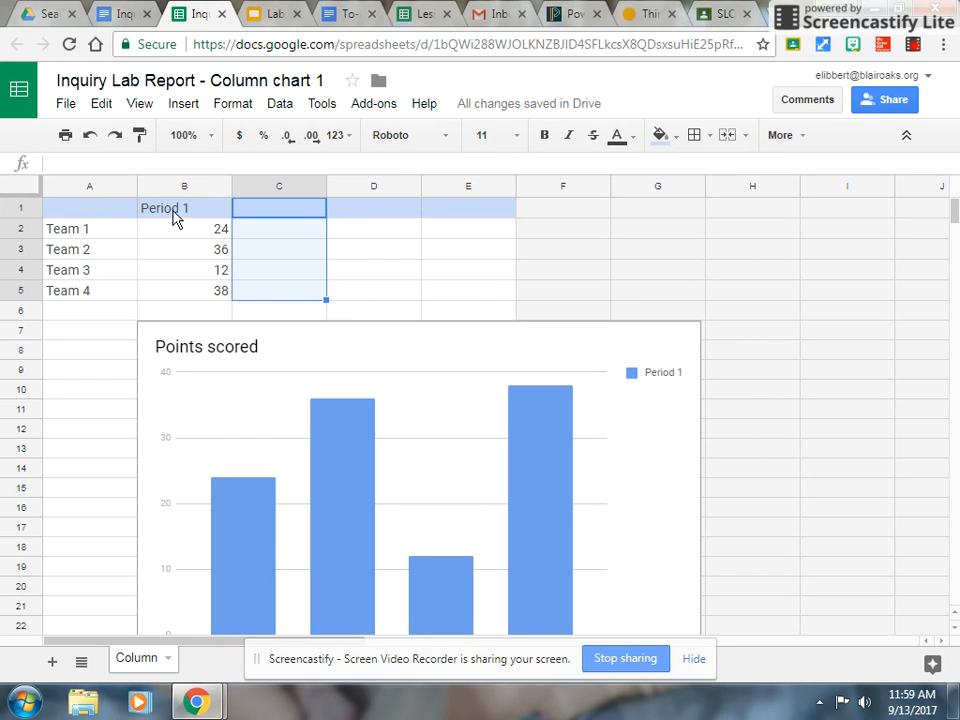
Try to paste the copied Average column over the Period 1 data, and undo the paste
{"action": "left_click_drag", "start_coordinate": [172, 217], "coordinate": [172, 278]}
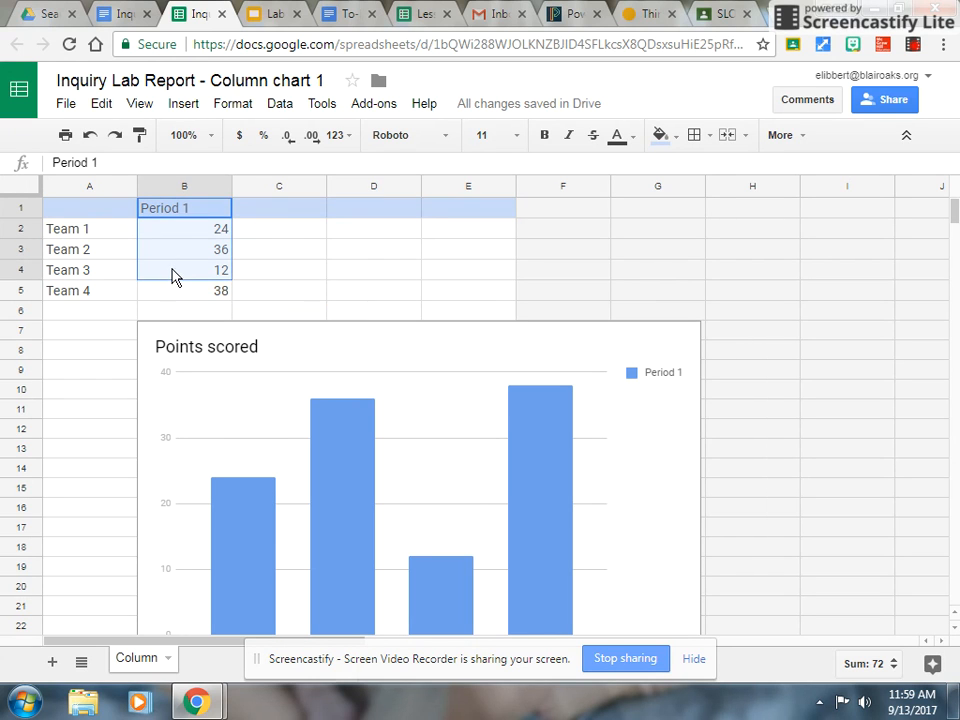
{"action": "right_click", "coordinate": [172, 269]}
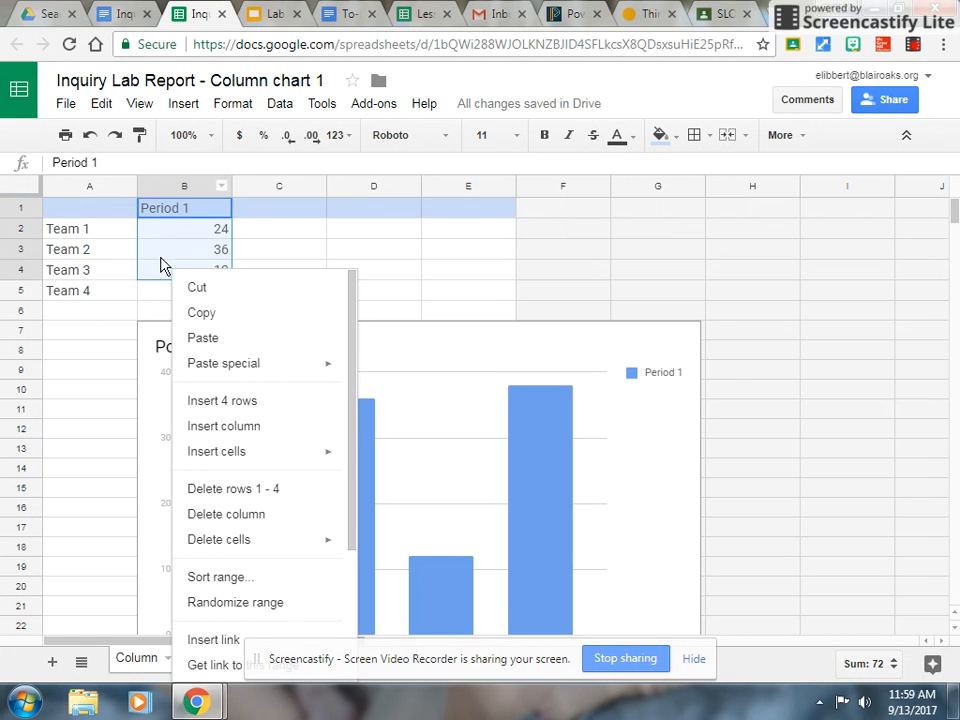
{"action": "left_click", "coordinate": [228, 341]}
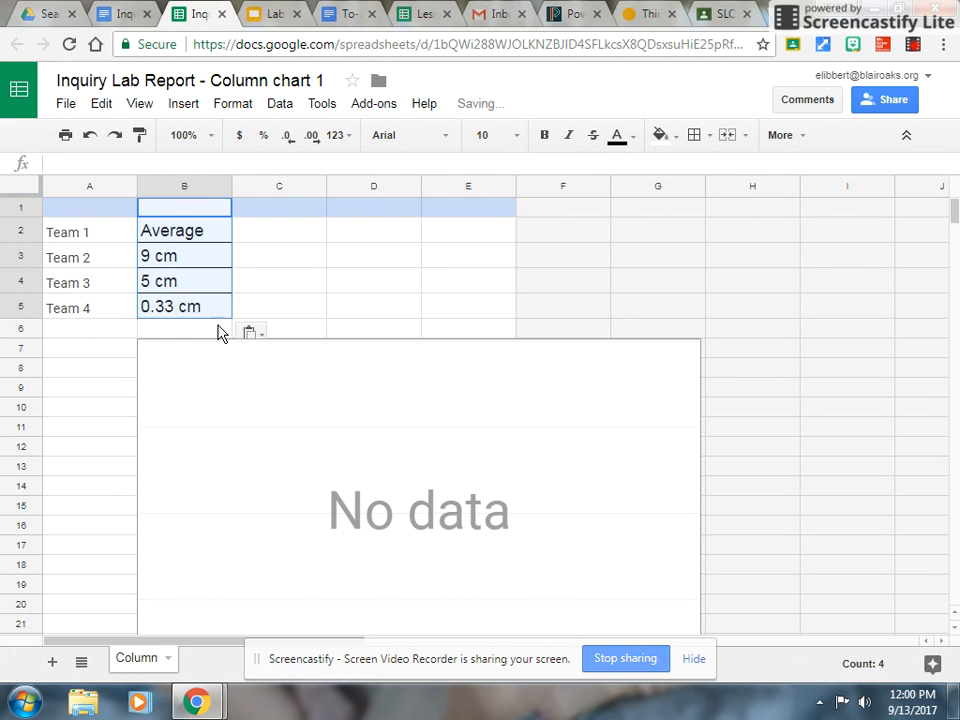
{"action": "left_click", "coordinate": [294, 305]}
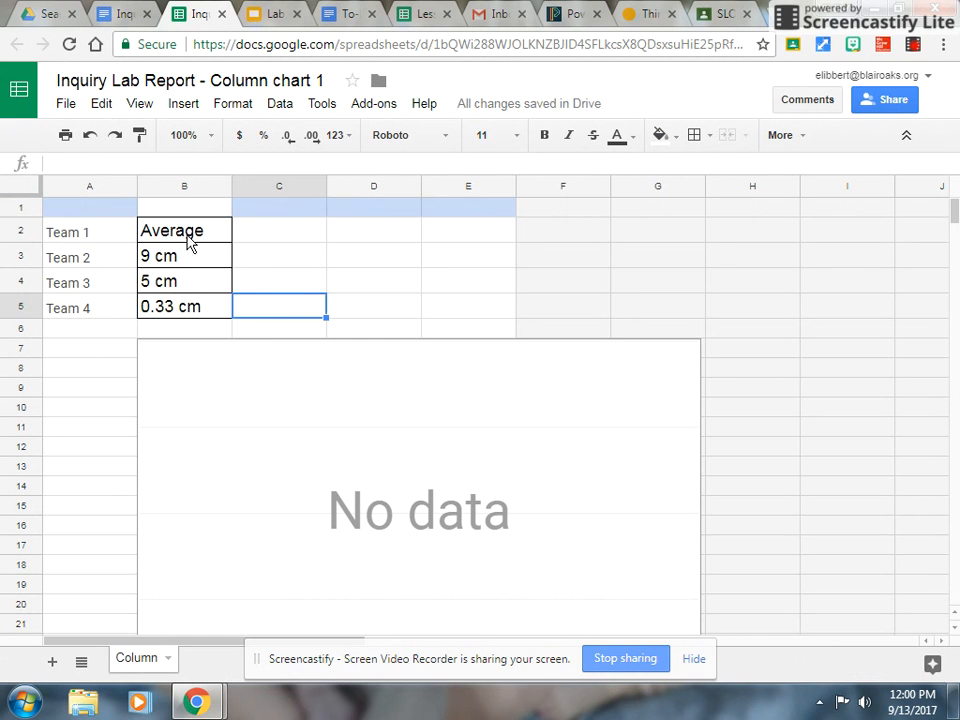
{"action": "left_click", "coordinate": [188, 242]}
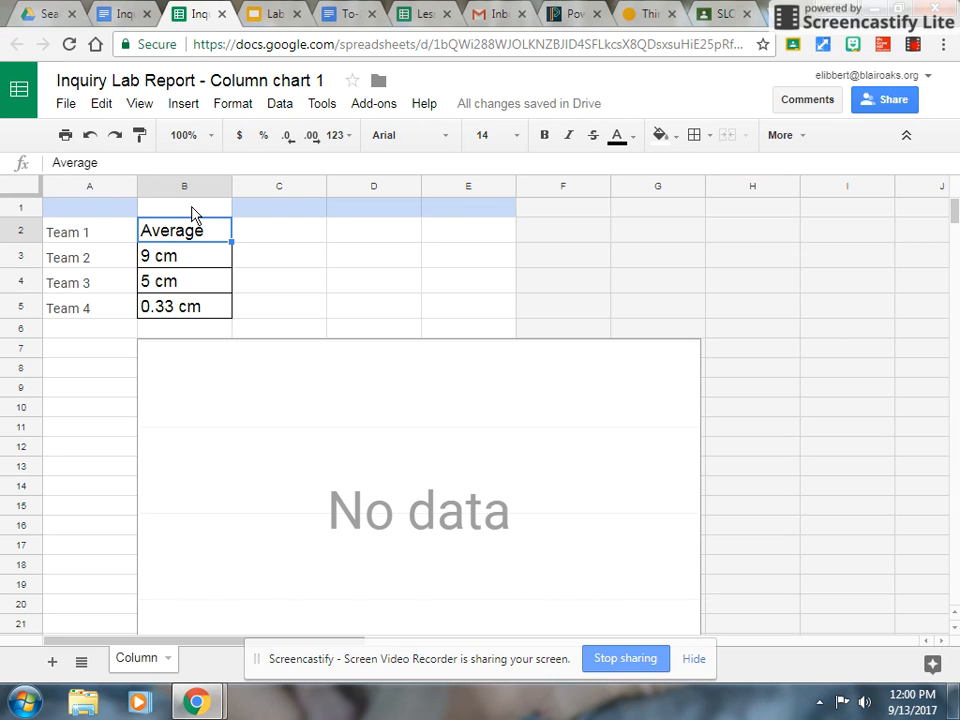
{"action": "left_click", "coordinate": [89, 134]}
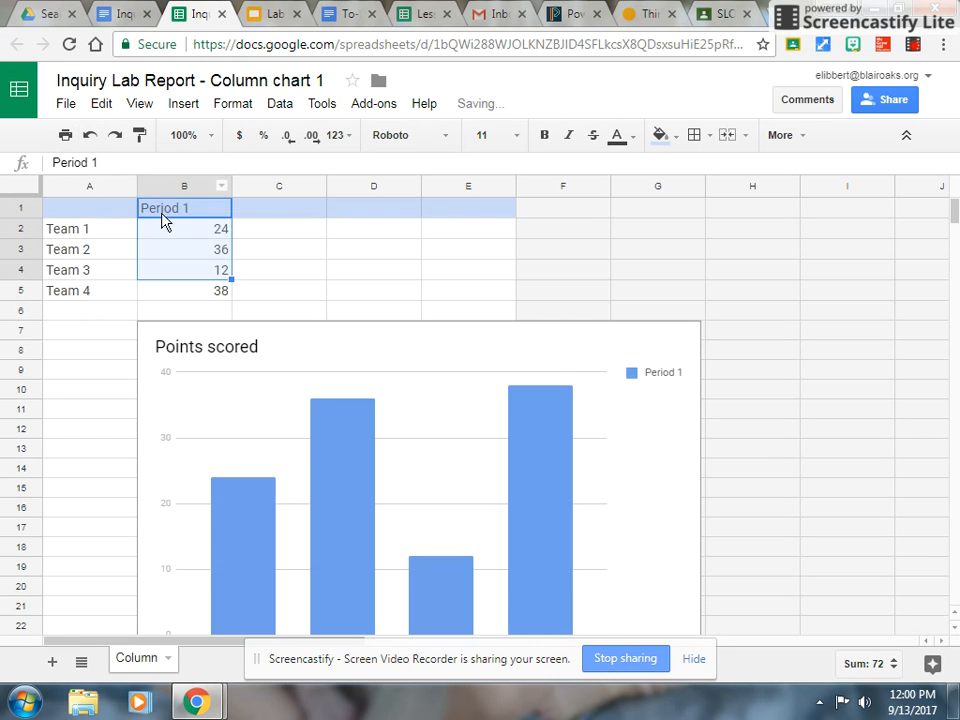
Replace the Period 1 header in cell B1 with "Average"
{"action": "left_click", "coordinate": [167, 214]}
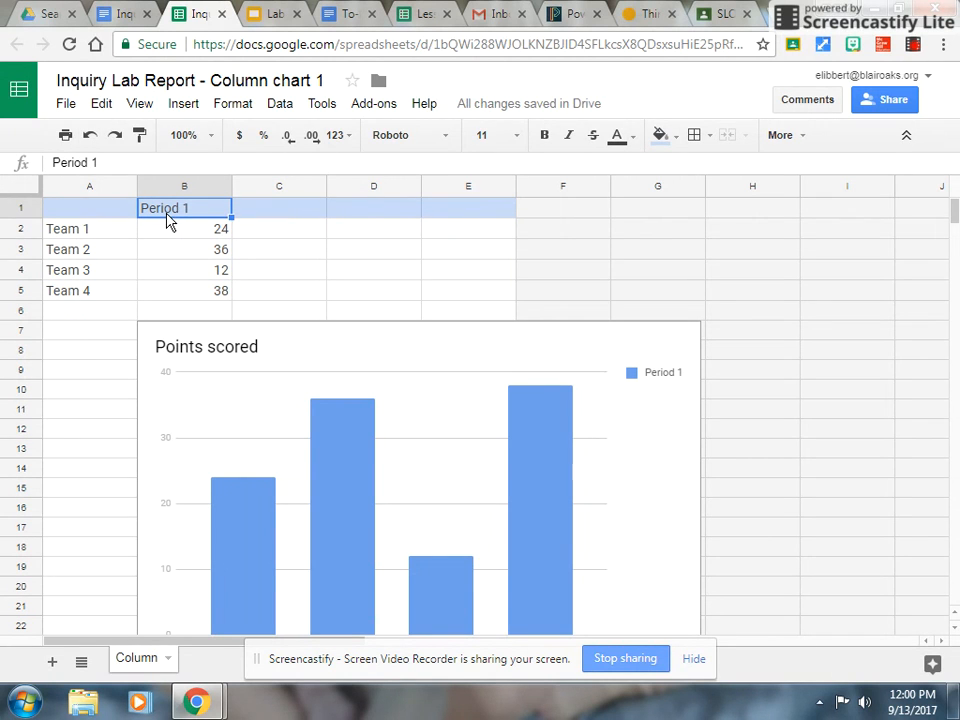
{"action": "type", "text": "Average"}
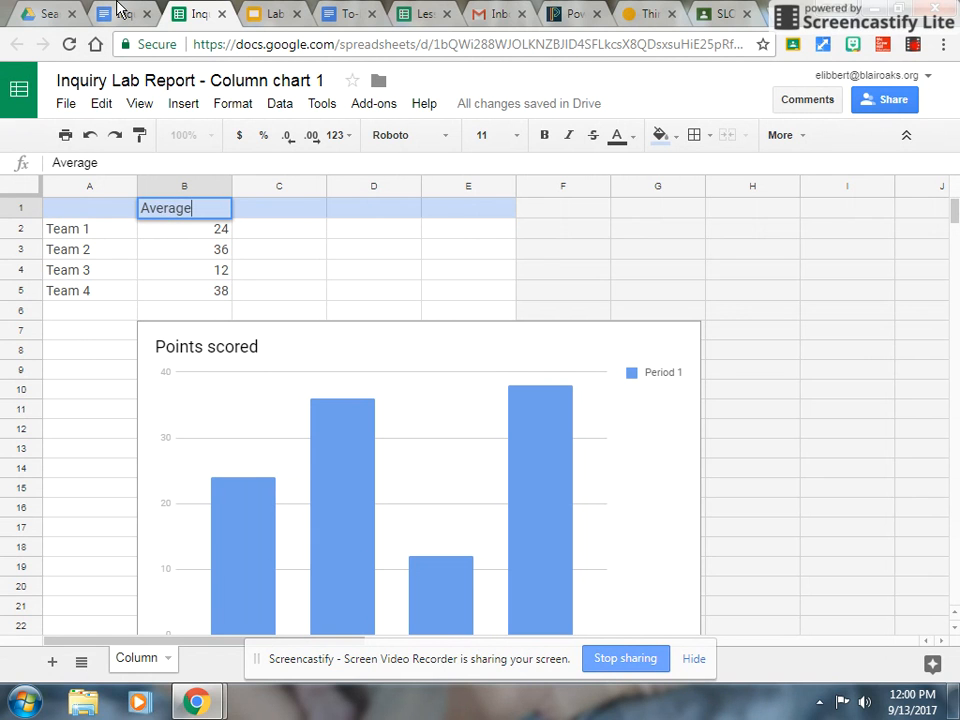
{"action": "left_click", "coordinate": [186, 232]}
In the lab report document, copy only the three values of the data table's Average column, without the header
{"action": "left_click", "coordinate": [128, 16]}
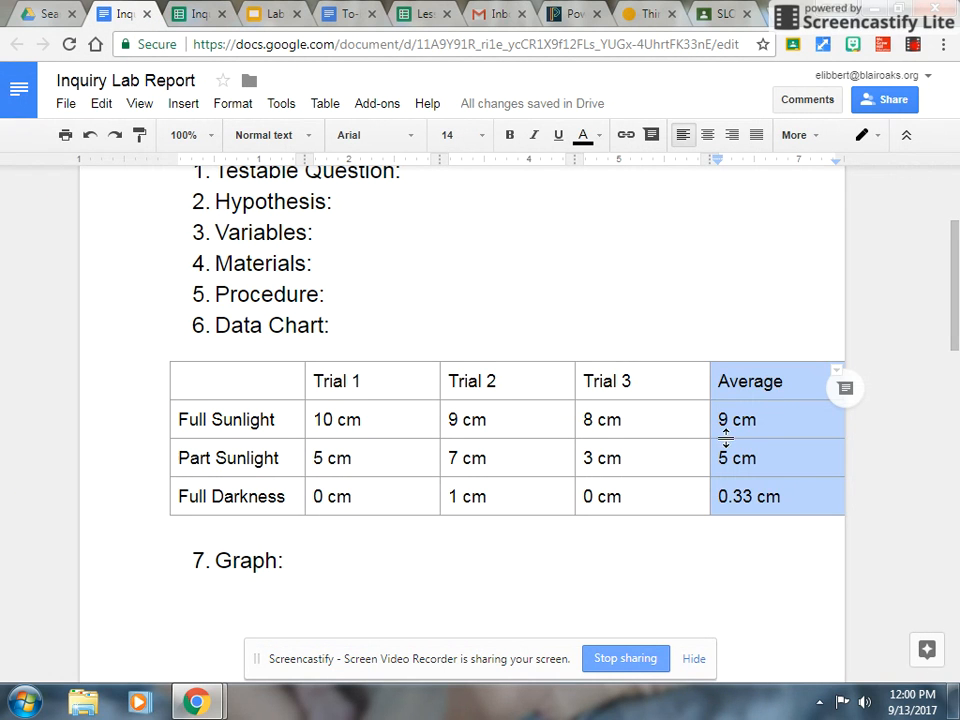
{"action": "left_click", "coordinate": [778, 419]}
{"action": "left_click_drag", "start_coordinate": [720, 419], "coordinate": [782, 467]}
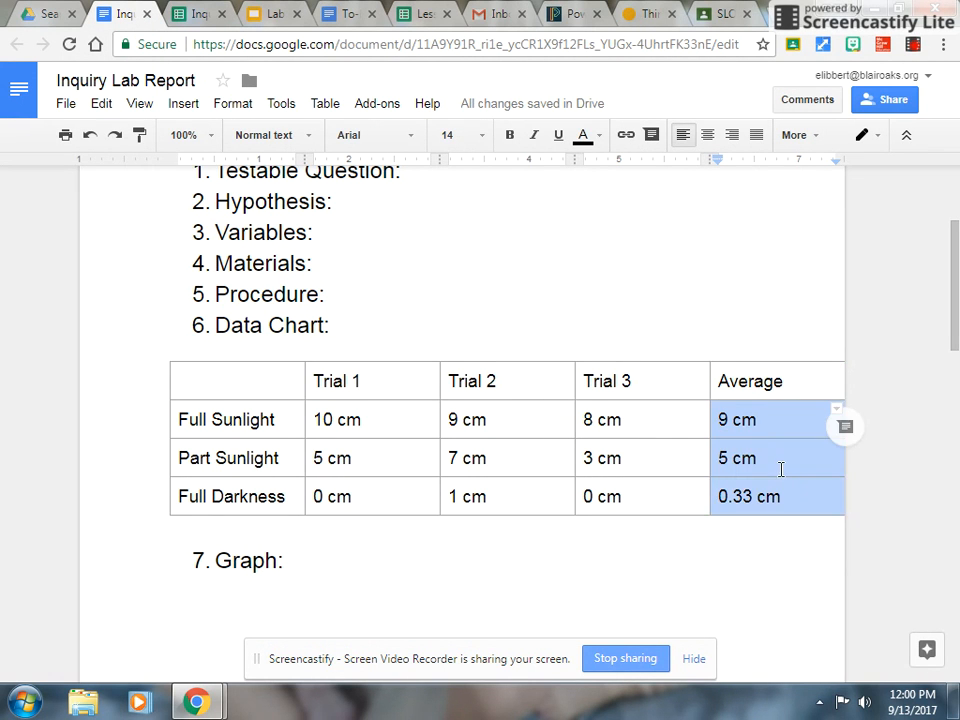
{"action": "right_click", "coordinate": [784, 467]}
{"action": "left_click", "coordinate": [830, 106]}
Back in the chart's spreadsheet, clear the sample values for Team 1 to Team 4 in B2:B5
{"action": "left_click", "coordinate": [195, 12]}
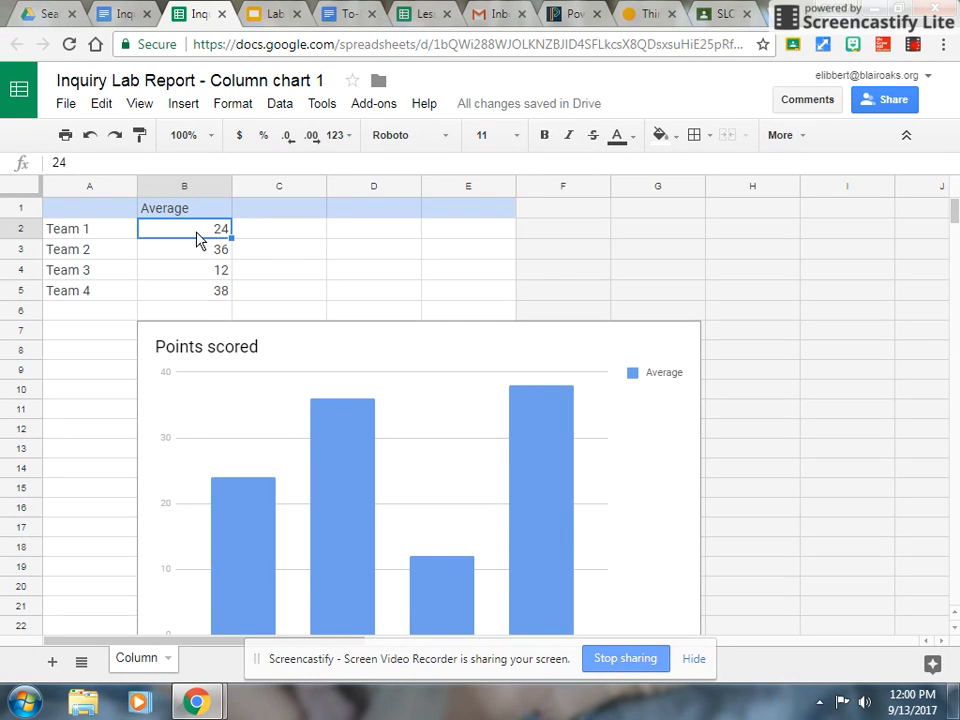
{"action": "left_click_drag", "start_coordinate": [199, 238], "coordinate": [202, 292]}
{"action": "key", "text": "Delete"}
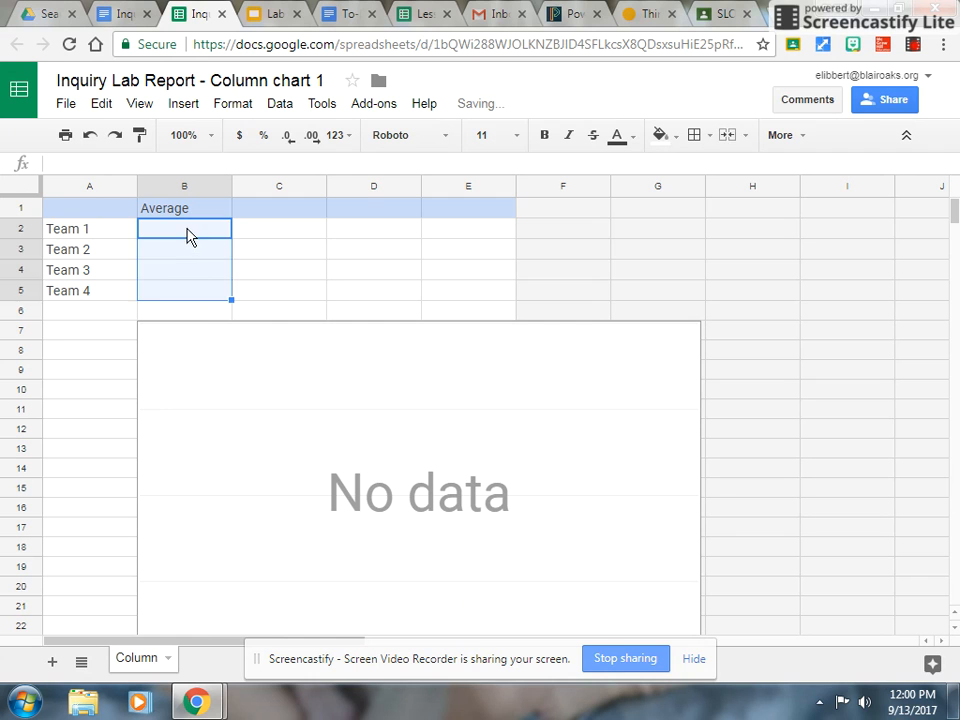
Paste the copied average values into the Average column, starting from cell B2
{"action": "left_click", "coordinate": [187, 235]}
{"action": "right_click", "coordinate": [188, 234]}
{"action": "left_click", "coordinate": [232, 297]}
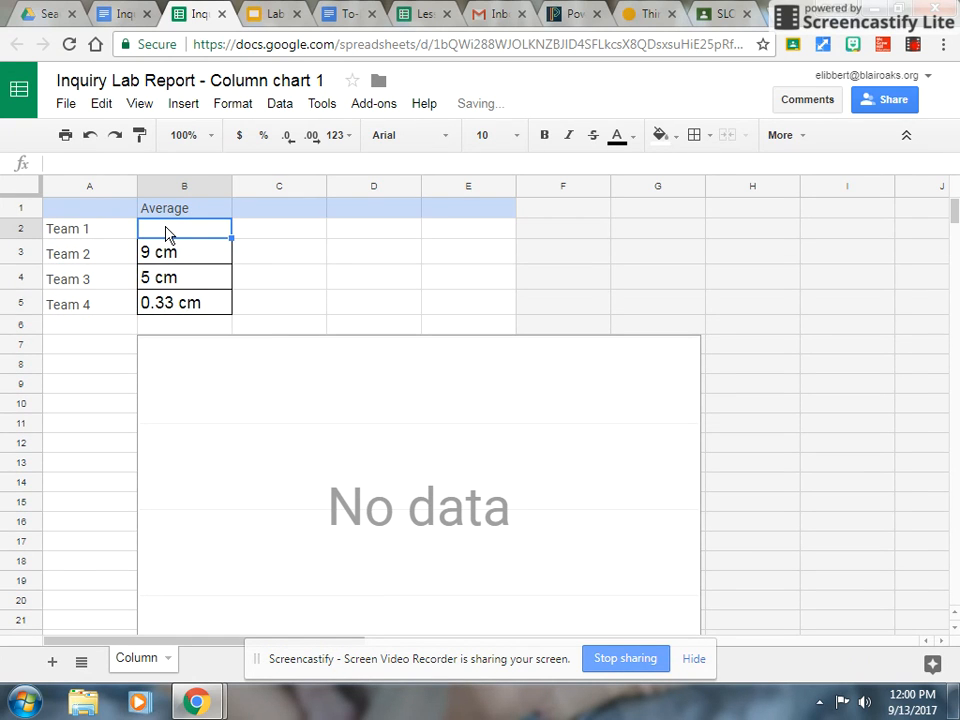
Enter the averages as plain numbers without units in the Average column: 9 in B2, 5 in B3 and 0.33 in B4
{"action": "type", "text": "9"}
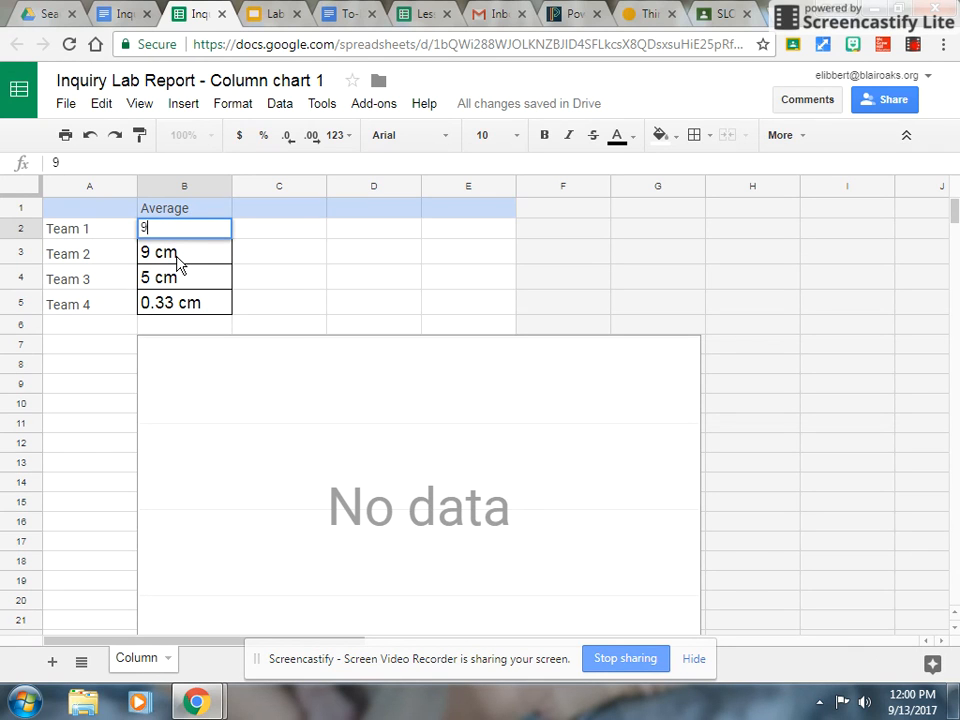
{"action": "key", "text": "Tab"}
{"action": "key", "text": "Left"}
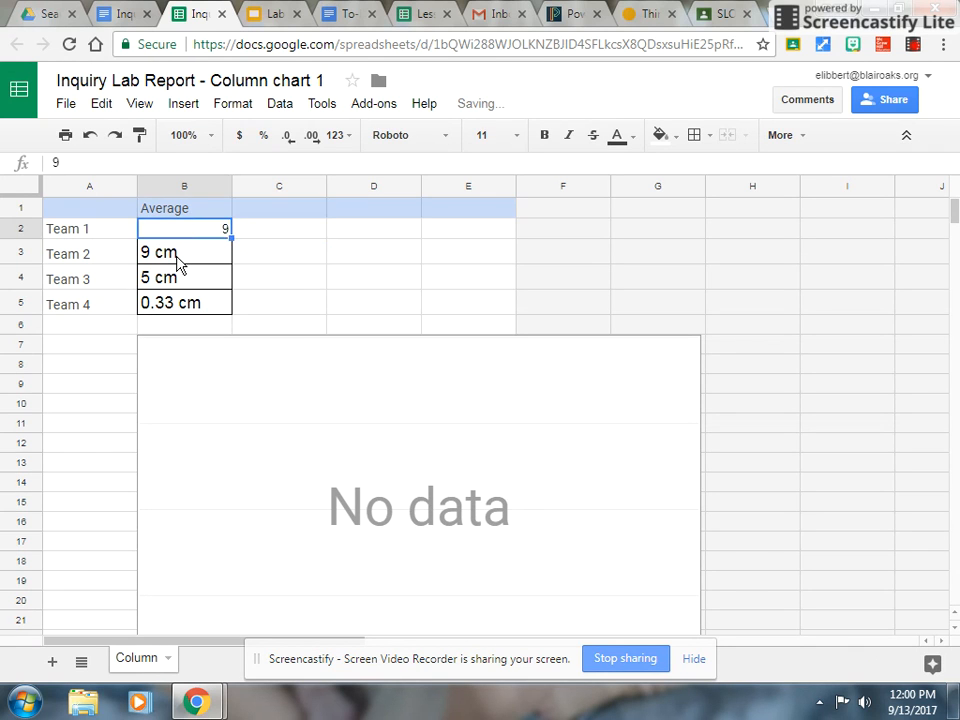
{"action": "left_click", "coordinate": [178, 262]}
{"action": "type", "text": "5"}
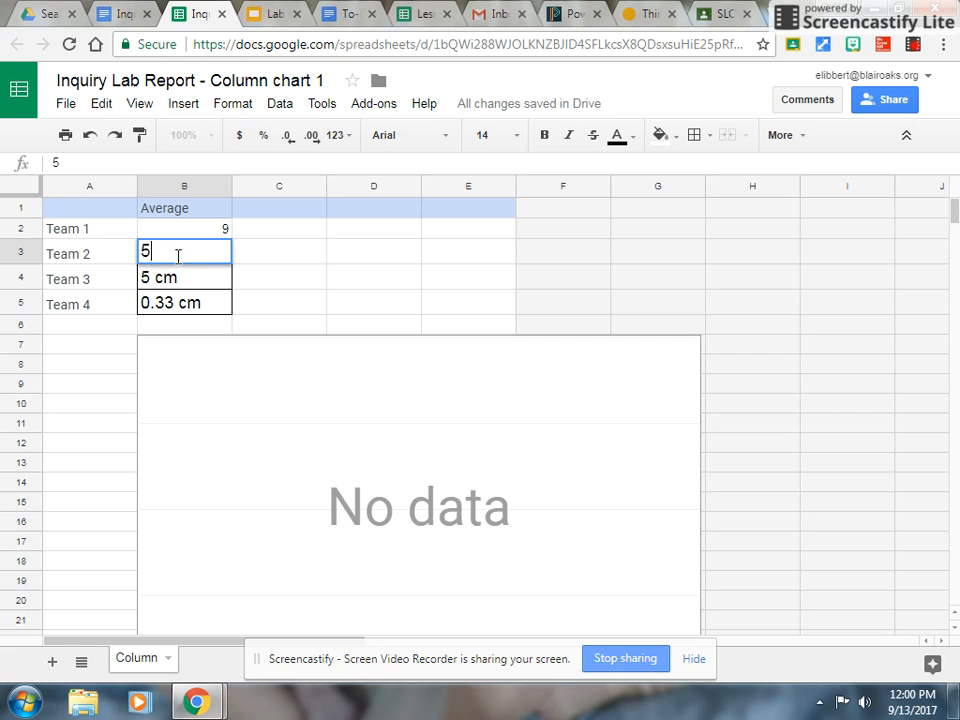
{"action": "key", "text": "Return"}
{"action": "type", "text": "0"}
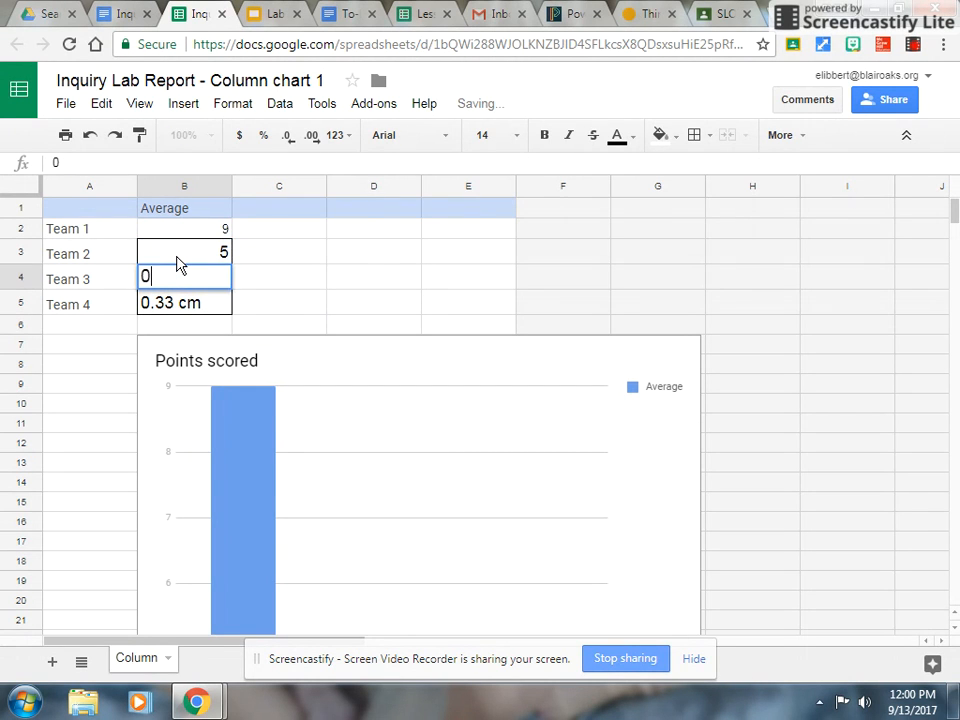
{"action": "type", "text": ".33"}
{"action": "key", "text": "Return"}
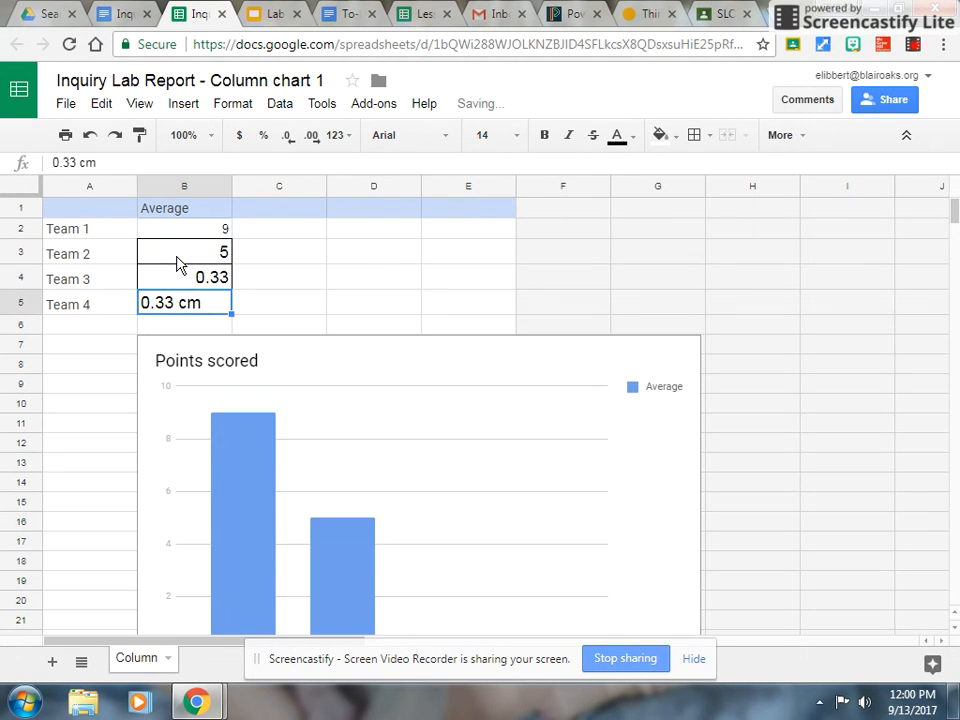
Clear the leftover Team 4 row, removing both the value in B5 and the label in A5
{"action": "key", "text": "Delete"}
{"action": "key", "text": "Left"}
{"action": "key", "text": "Delete"}
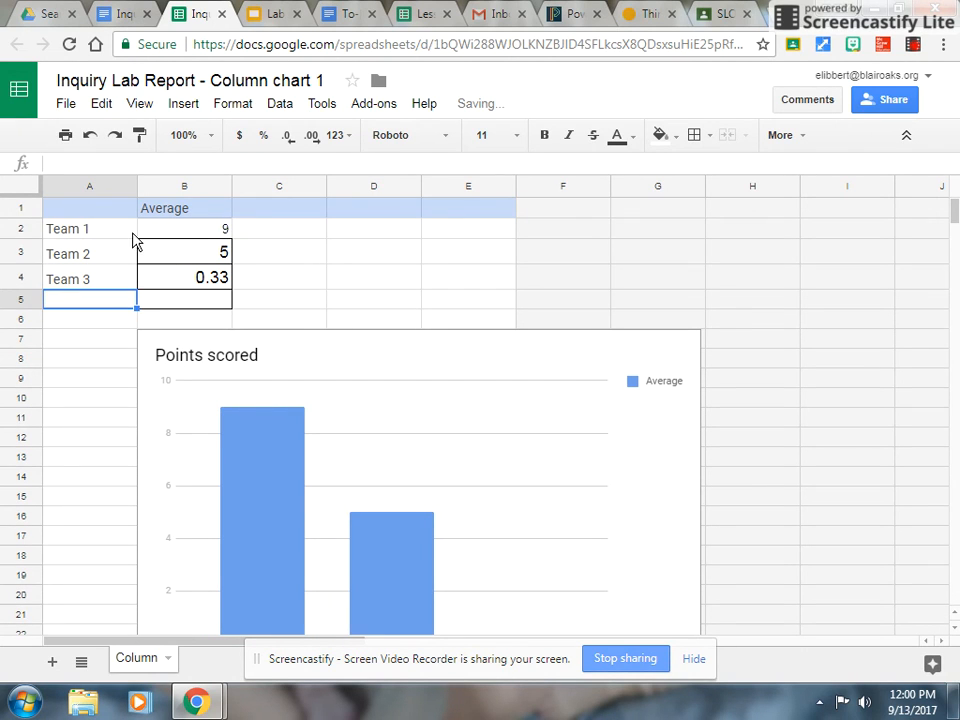
Replace the Team 1 label in A2 with "Full Sunlight" and check that its spelling is complete
{"action": "left_click", "coordinate": [100, 230]}
{"action": "type", "text": "Fu"}
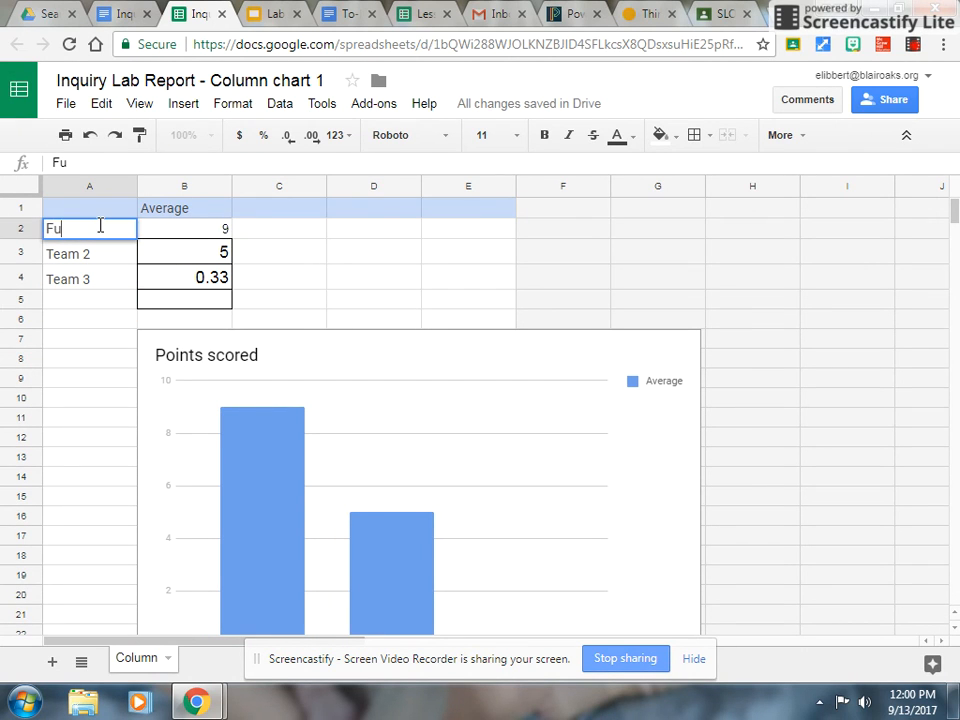
{"action": "type", "text": "ll Sunlight"}
{"action": "key", "text": "Return"}
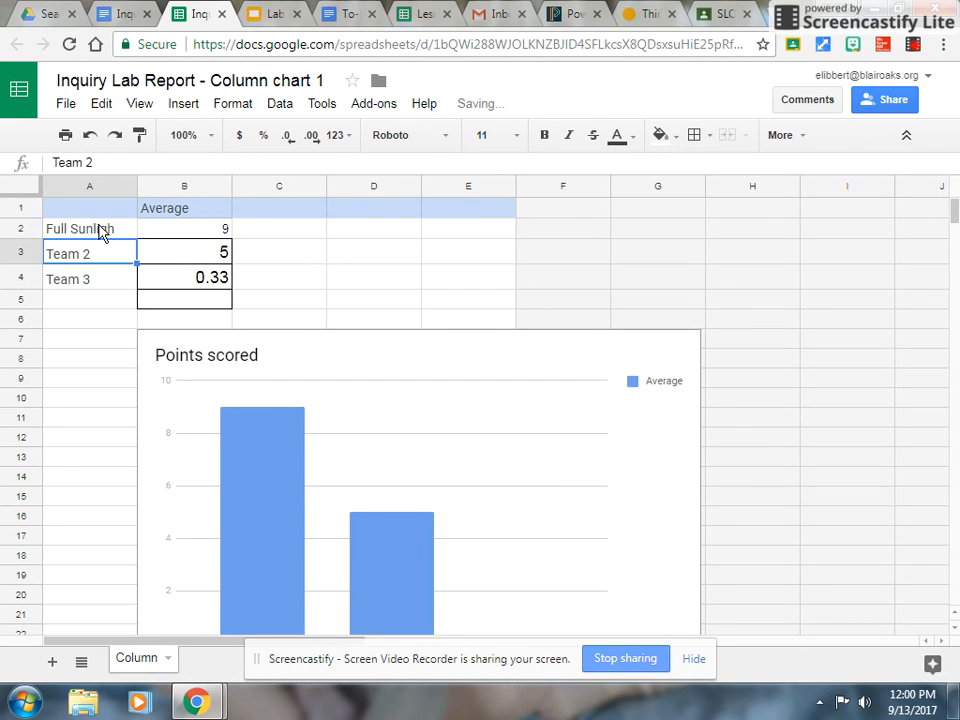
{"action": "double_click", "coordinate": [117, 228]}
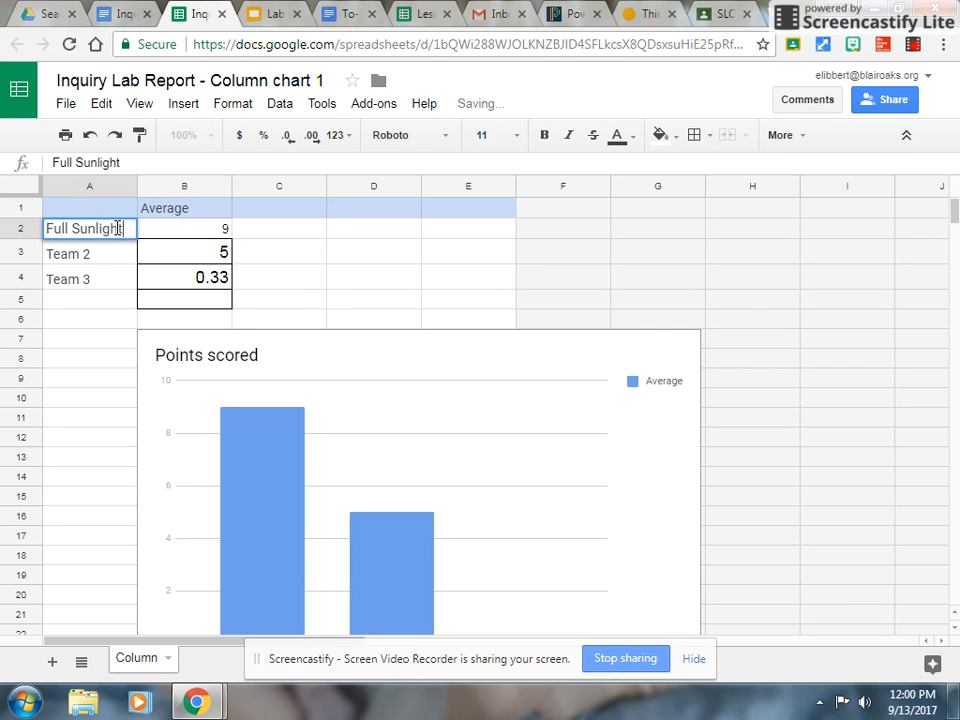
Replace the Team 2 label in A3 with "Part Sunlight", capitalizing both words
{"action": "double_click", "coordinate": [99, 250]}
{"action": "left_click_drag", "start_coordinate": [93, 250], "coordinate": [40, 247]}
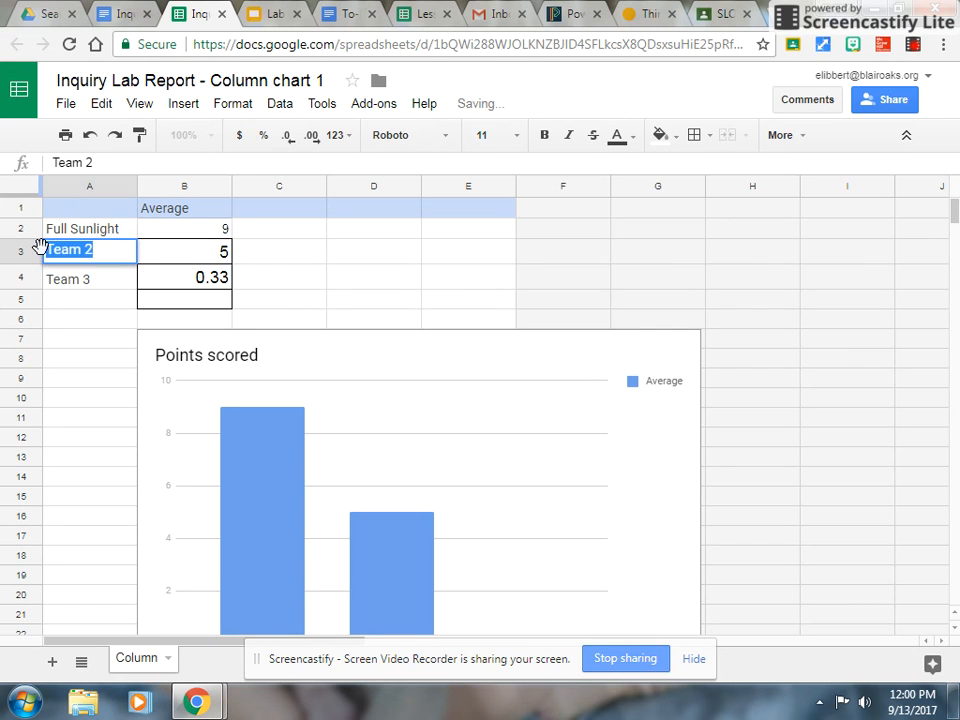
{"action": "type", "text": "Part sunlight"}
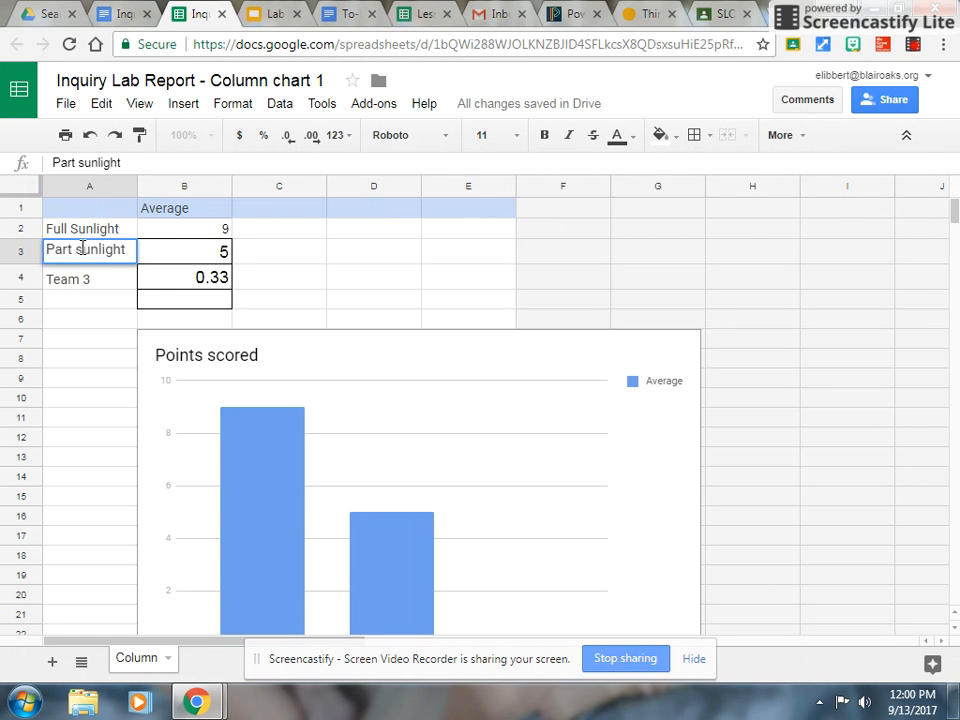
{"action": "left_click", "coordinate": [82, 249]}
{"action": "key", "text": "BackSpace"}
{"action": "type", "text": "S"}
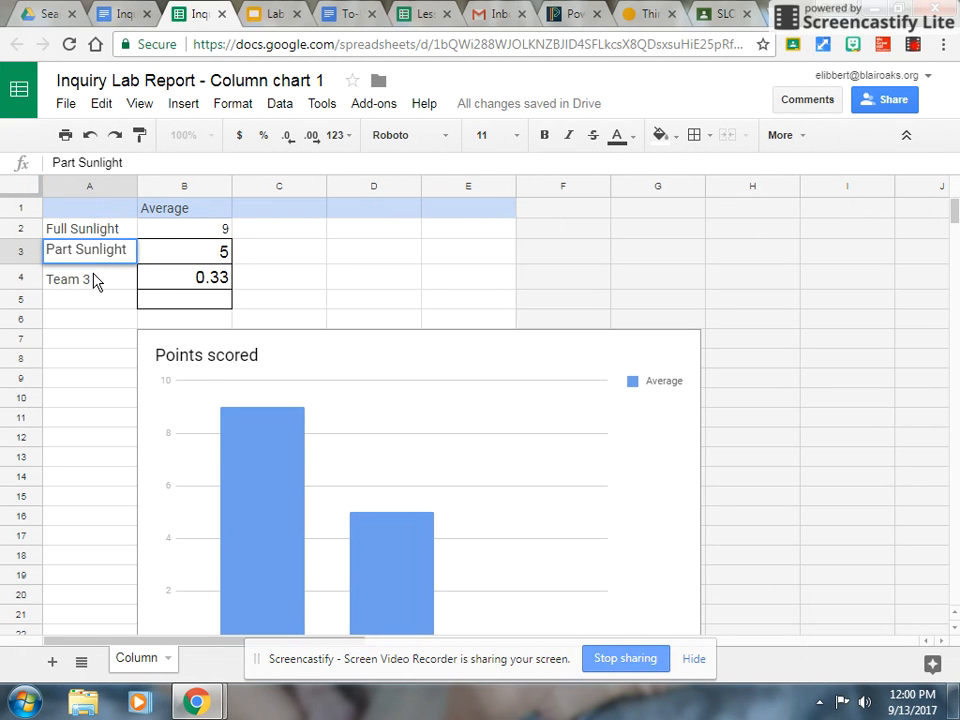
Replace the Team 3 label in A4 with "Full Darkness", checking the row labels against the lab report's data table
{"action": "left_click", "coordinate": [95, 281]}
{"action": "type", "text": "Full Darks"}
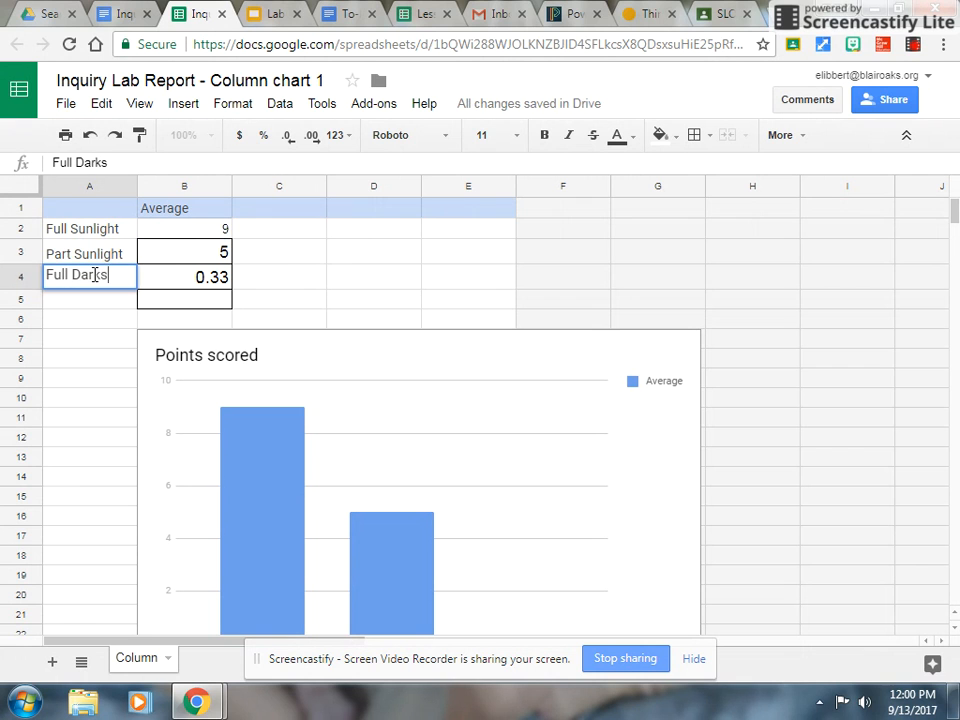
{"action": "key", "text": "BackSpace"}
{"action": "type", "text": "ness"}
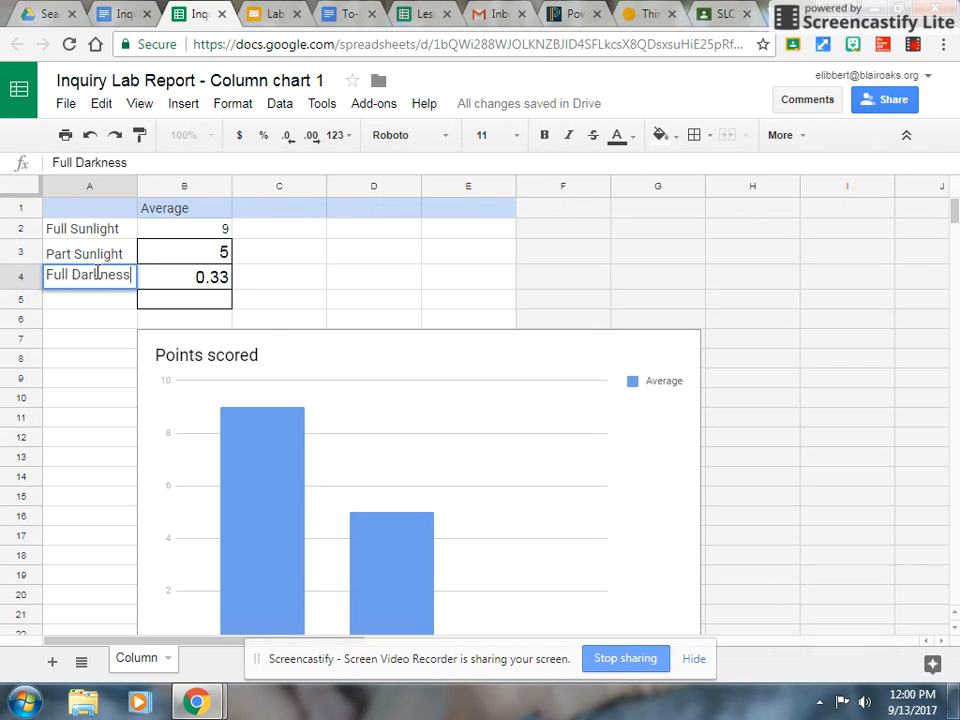
{"action": "left_click", "coordinate": [128, 16]}
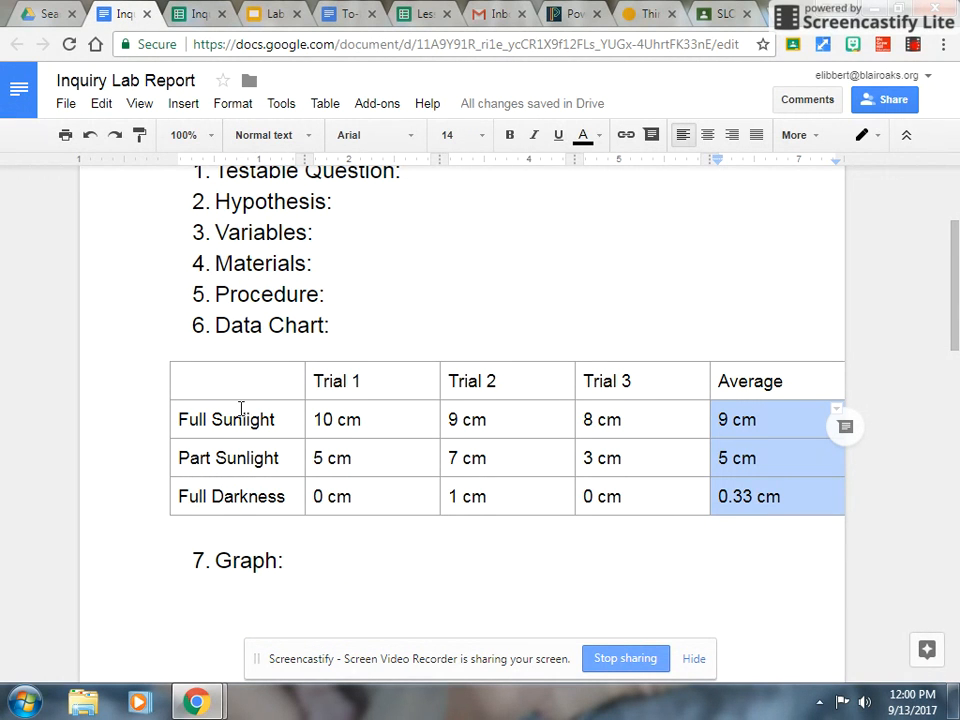
{"action": "left_click", "coordinate": [195, 13]}
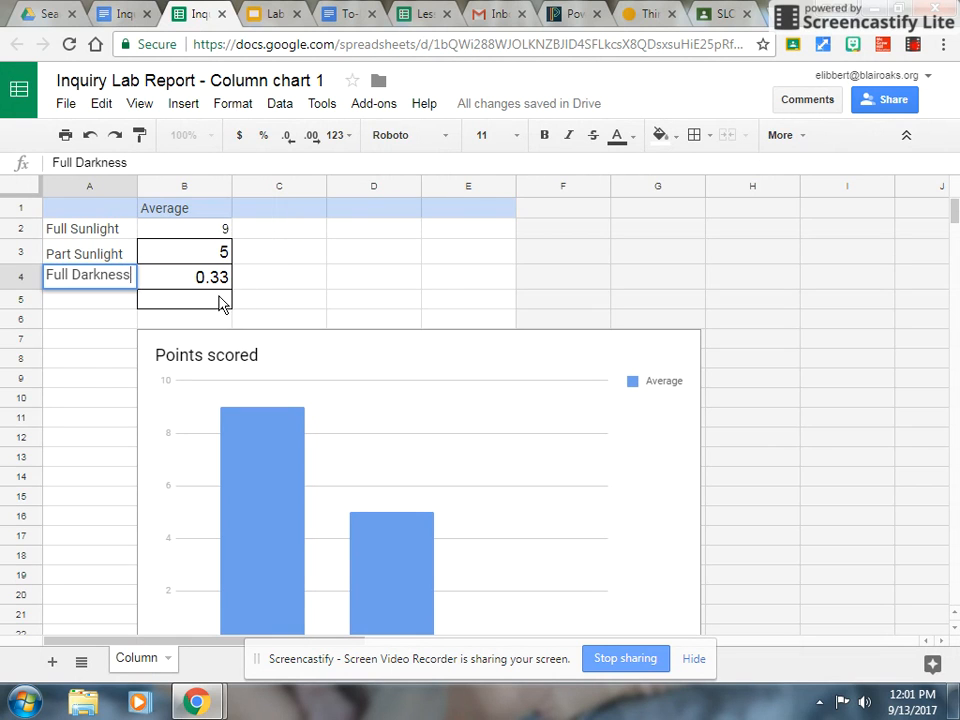
{"action": "left_click", "coordinate": [222, 300]}
Review the column chart, open it for editing and change its title to "Plant Growth in Different Amounts of Light"
{"action": "scroll", "coordinate": [870, 368], "scroll_direction": "down", "scroll_amount": 5}
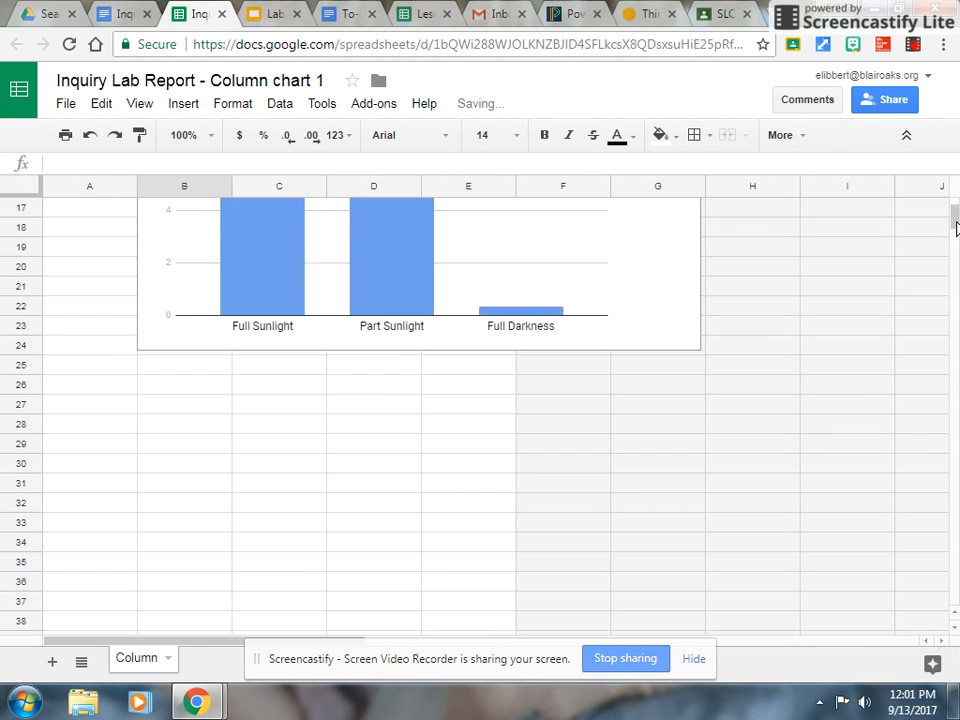
{"action": "scroll", "coordinate": [870, 312], "scroll_direction": "up", "scroll_amount": 4}
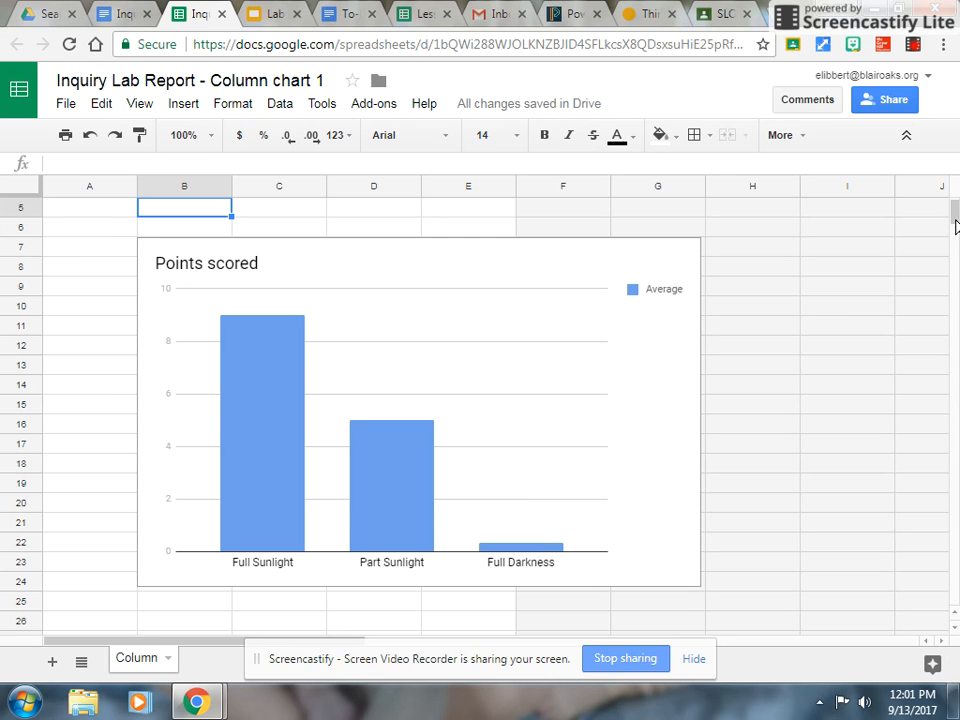
{"action": "scroll", "coordinate": [955, 227], "scroll_direction": "up", "scroll_amount": 2}
{"action": "left_click", "coordinate": [568, 410]}
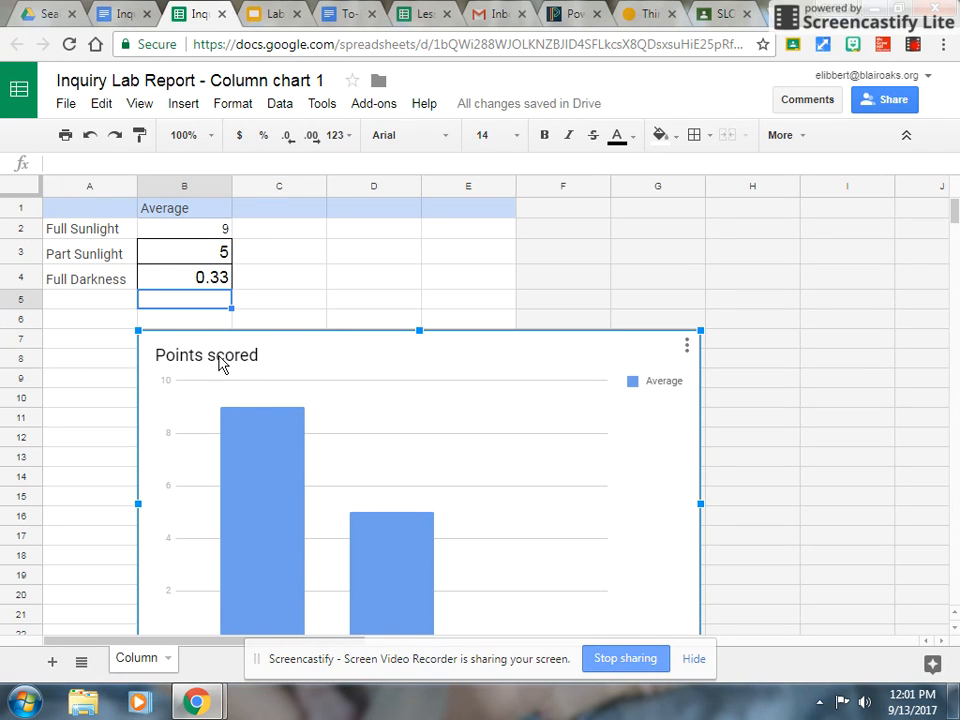
{"action": "double_click", "coordinate": [197, 358]}
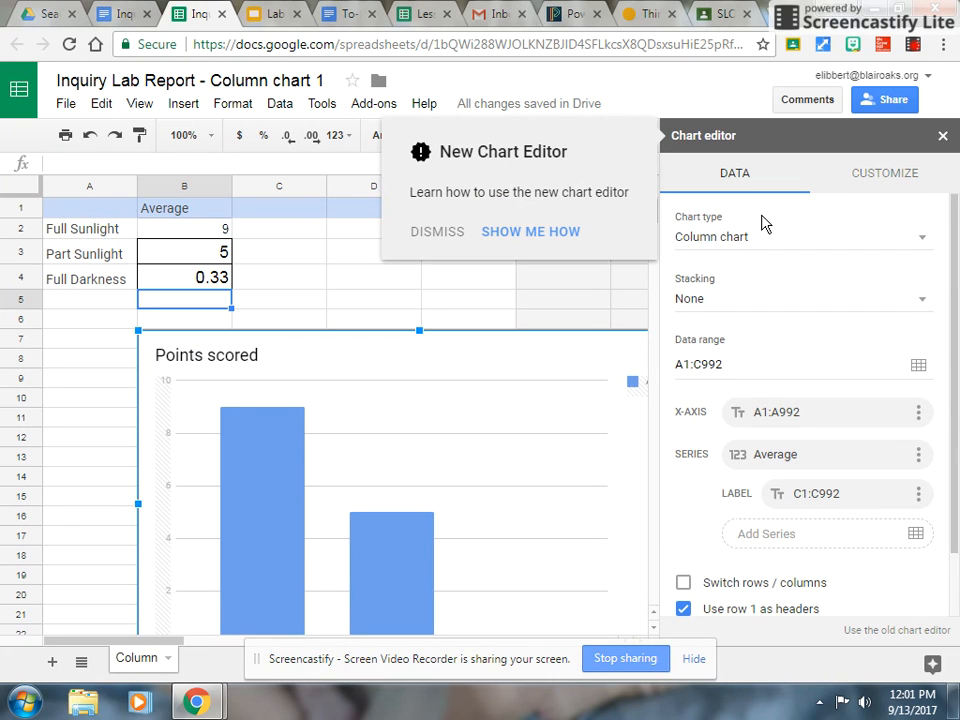
{"action": "left_click", "coordinate": [953, 238]}
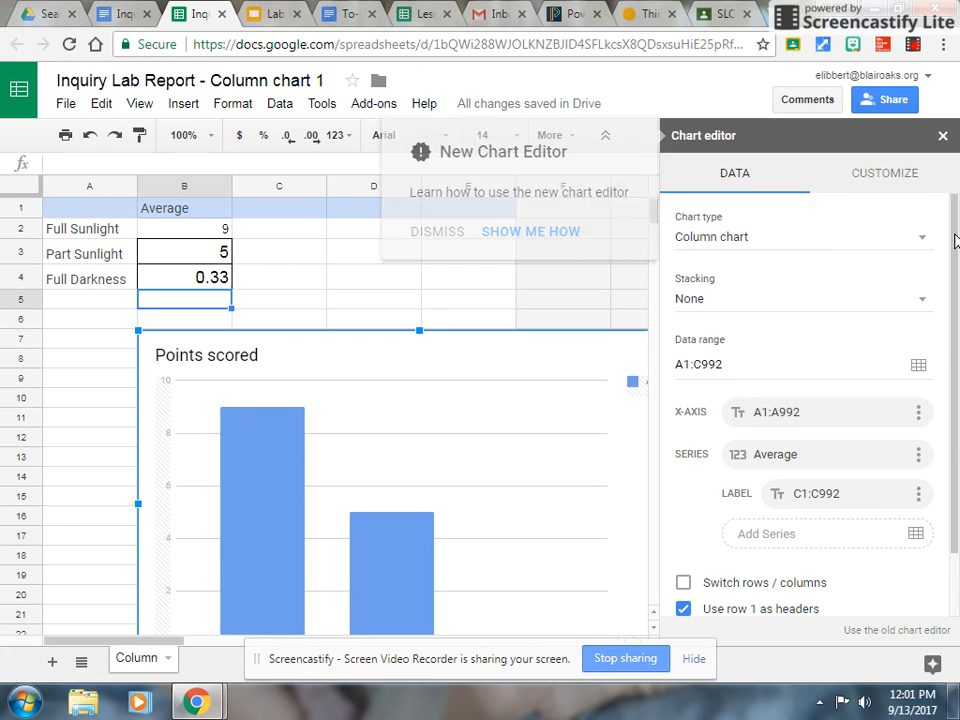
{"action": "left_click", "coordinate": [891, 176]}
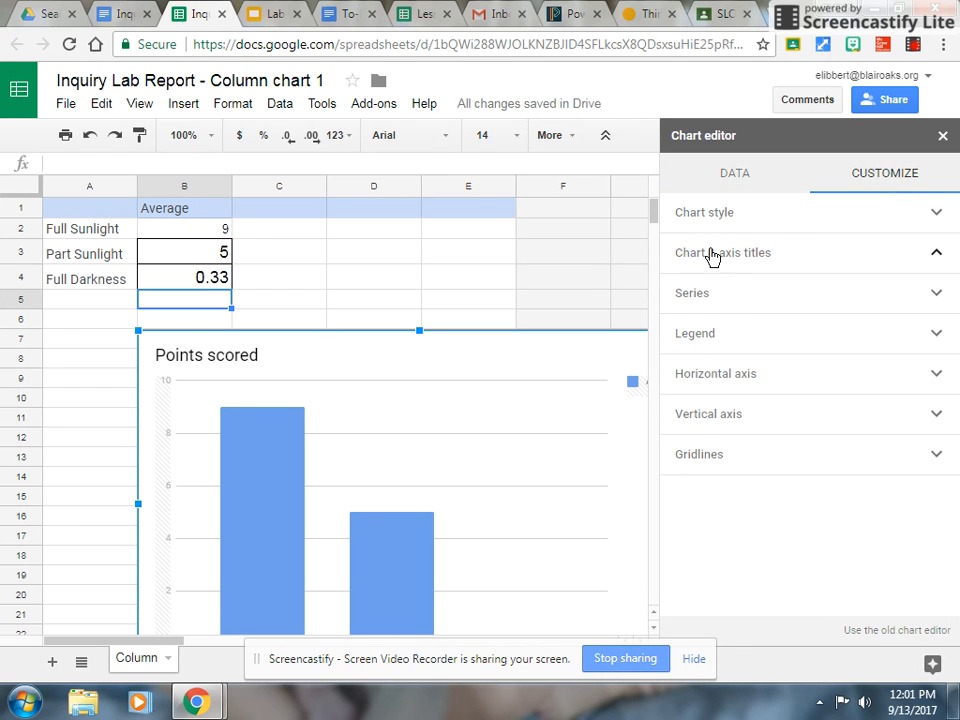
{"action": "left_click", "coordinate": [760, 261]}
{"action": "left_click", "coordinate": [934, 255]}
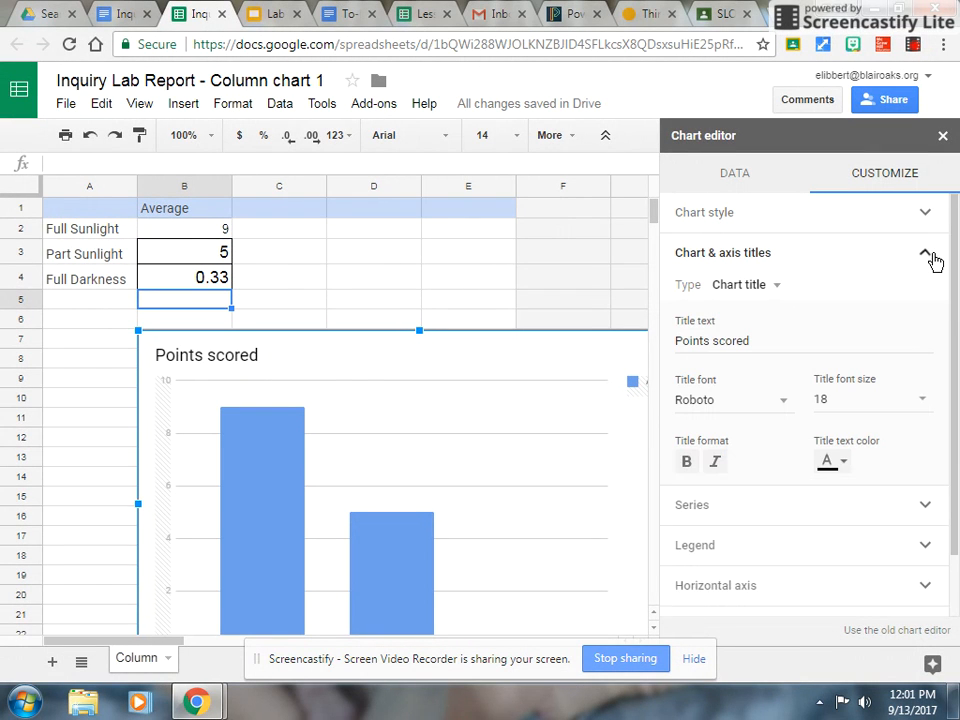
{"action": "left_click_drag", "start_coordinate": [778, 340], "coordinate": [677, 340]}
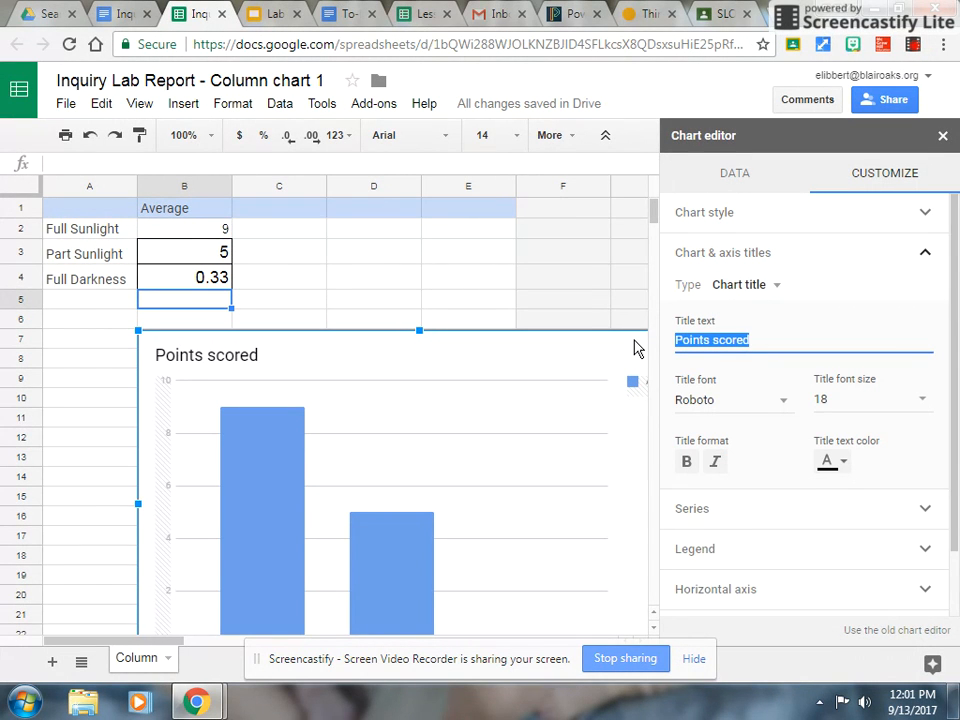
{"action": "type", "text": "Plant Growth in Different Amou"}
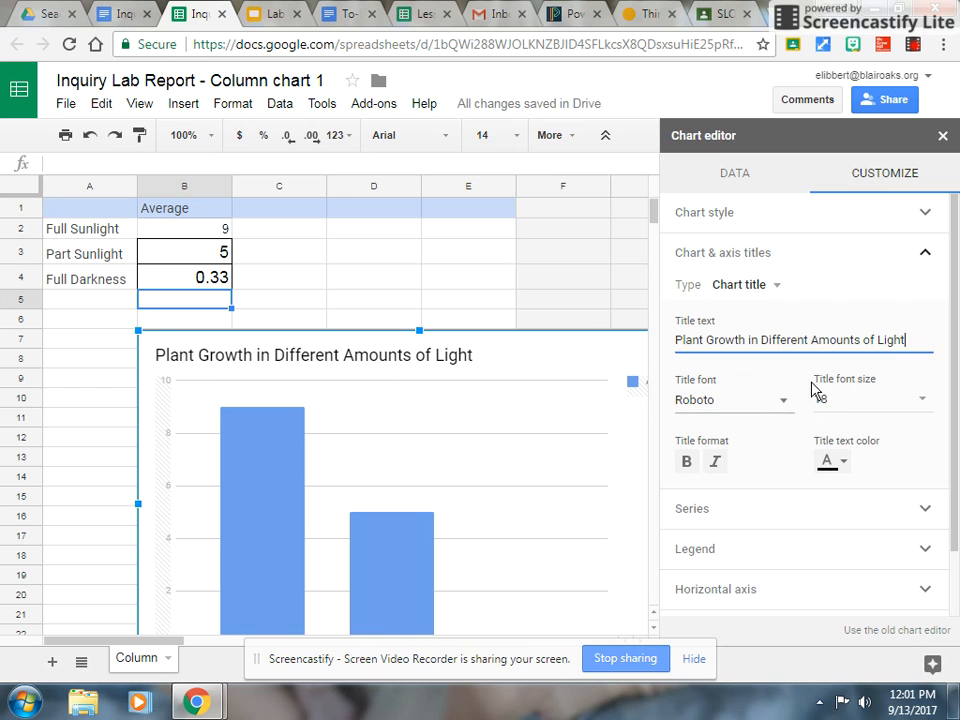
Format the chart title in bold Comic Sans MS
{"action": "left_click", "coordinate": [727, 404]}
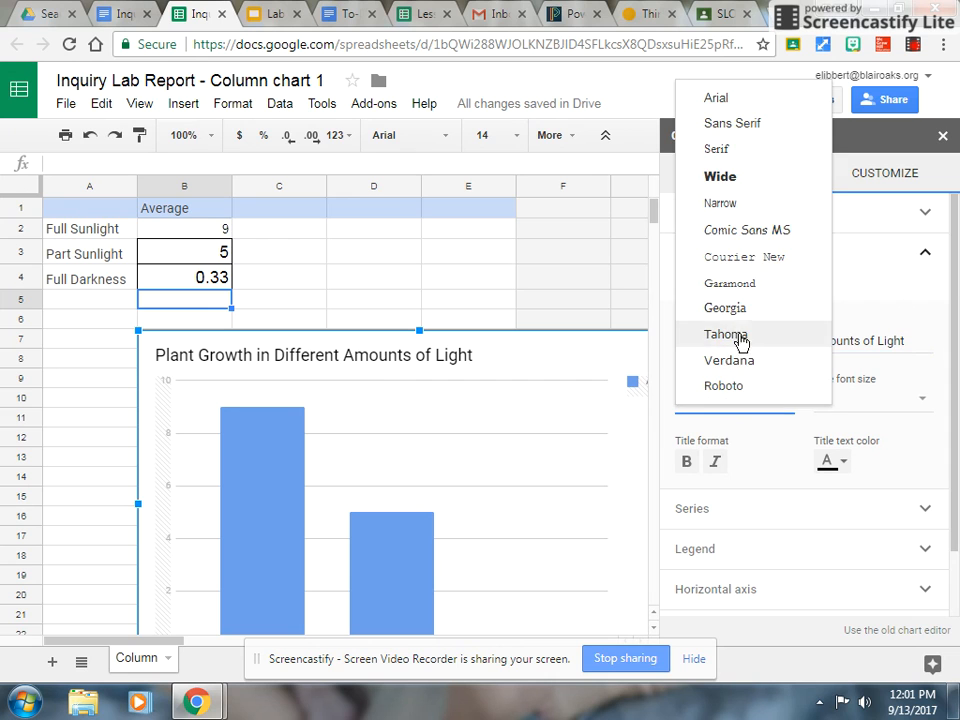
{"action": "left_click", "coordinate": [752, 230]}
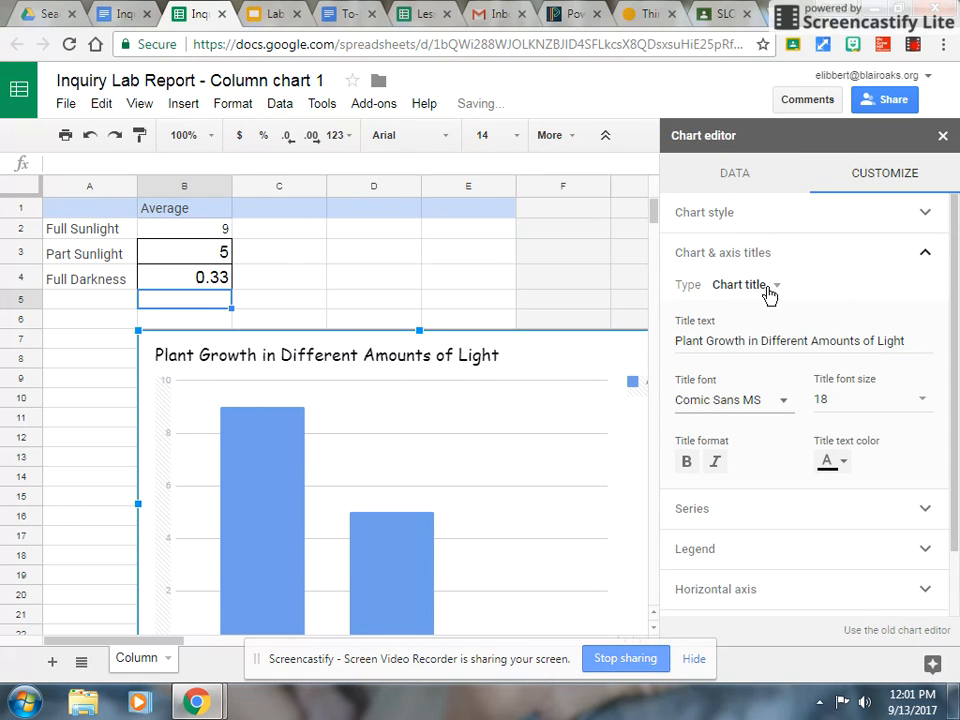
{"action": "left_click", "coordinate": [686, 462]}
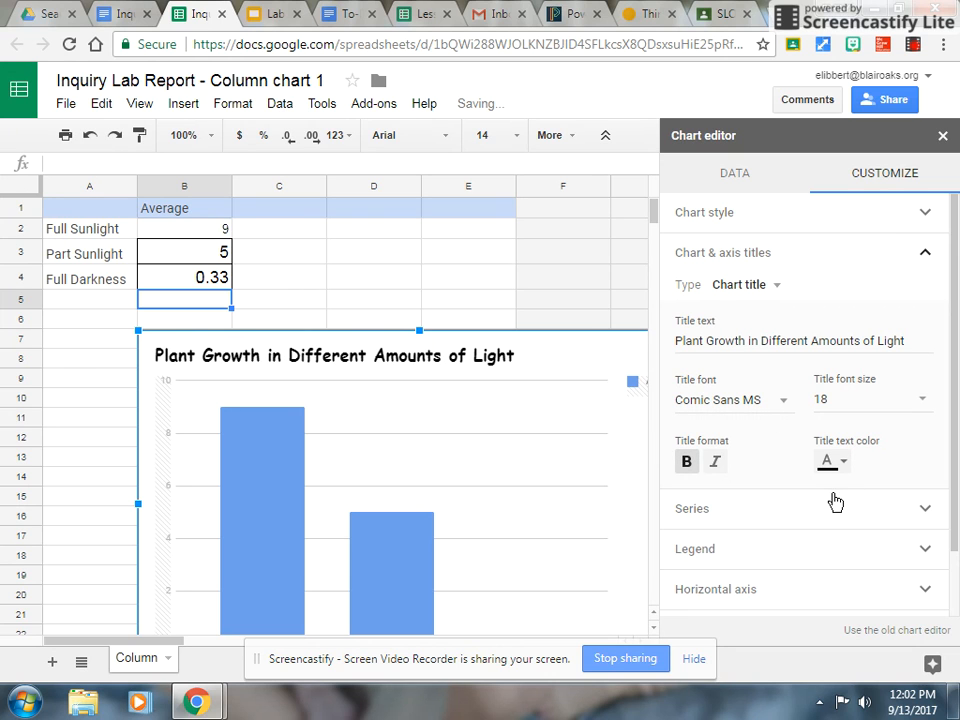
{"action": "left_click_drag", "start_coordinate": [954, 450], "coordinate": [941, 419]}
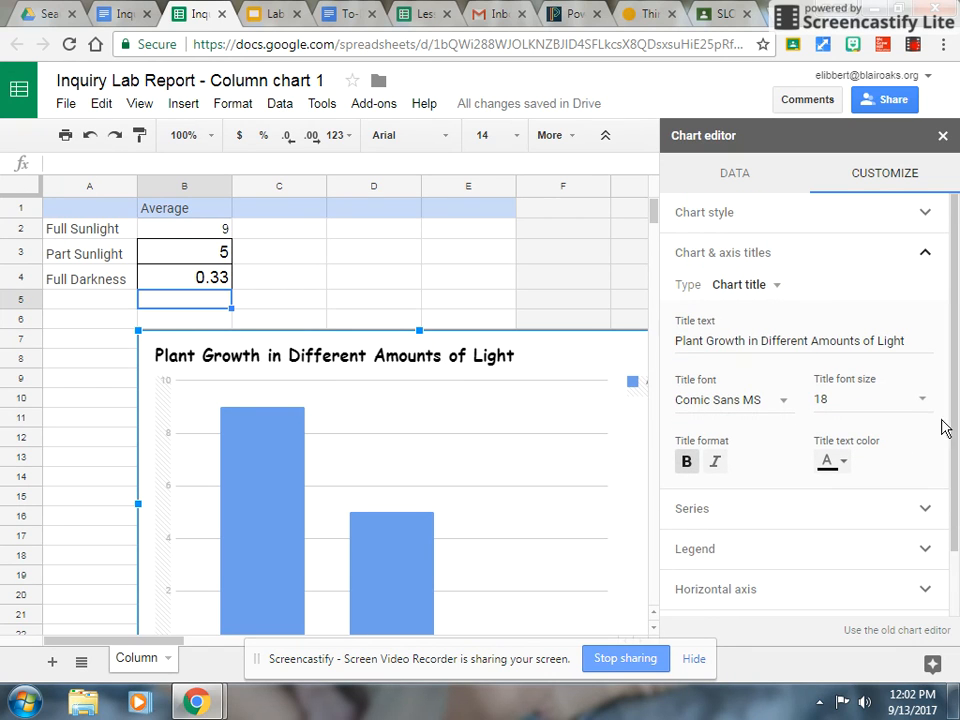
Add the horizontal axis title "Amount of Sunlight" to the column chart
{"action": "left_click", "coordinate": [777, 289]}
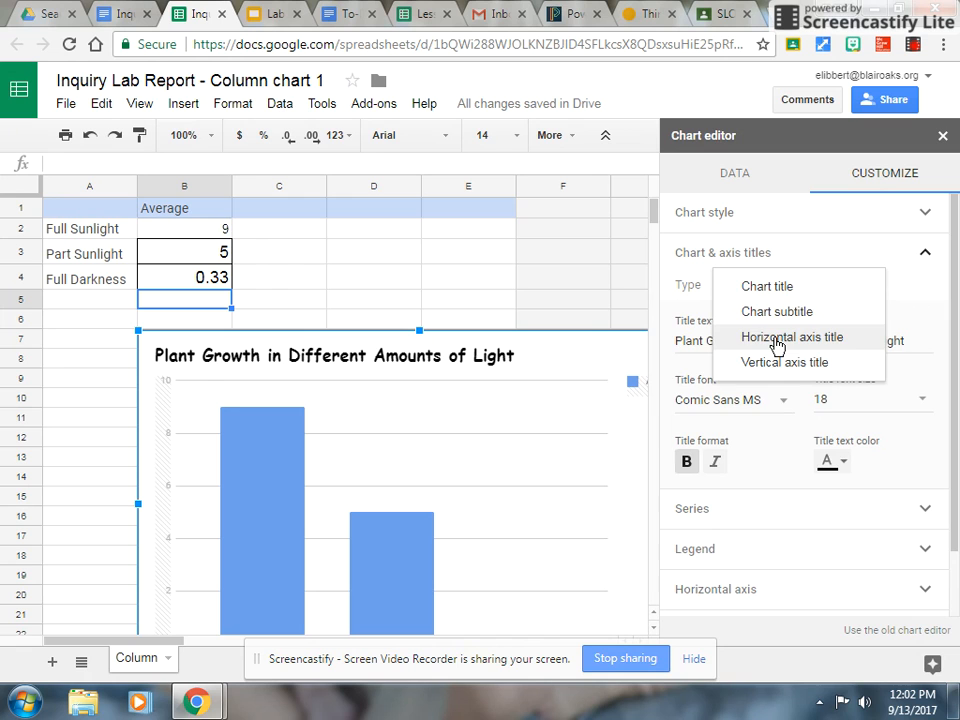
{"action": "left_click", "coordinate": [777, 341]}
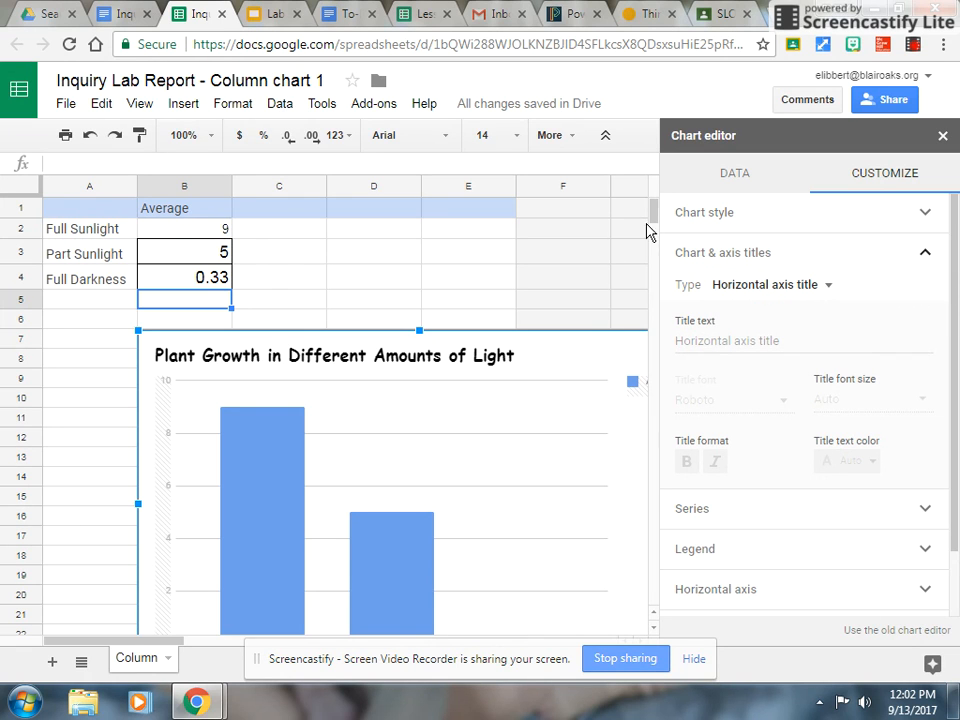
{"action": "scroll", "coordinate": [652, 220], "scroll_direction": "down", "scroll_amount": 4}
{"action": "scroll", "coordinate": [652, 220], "scroll_direction": "up", "scroll_amount": 3}
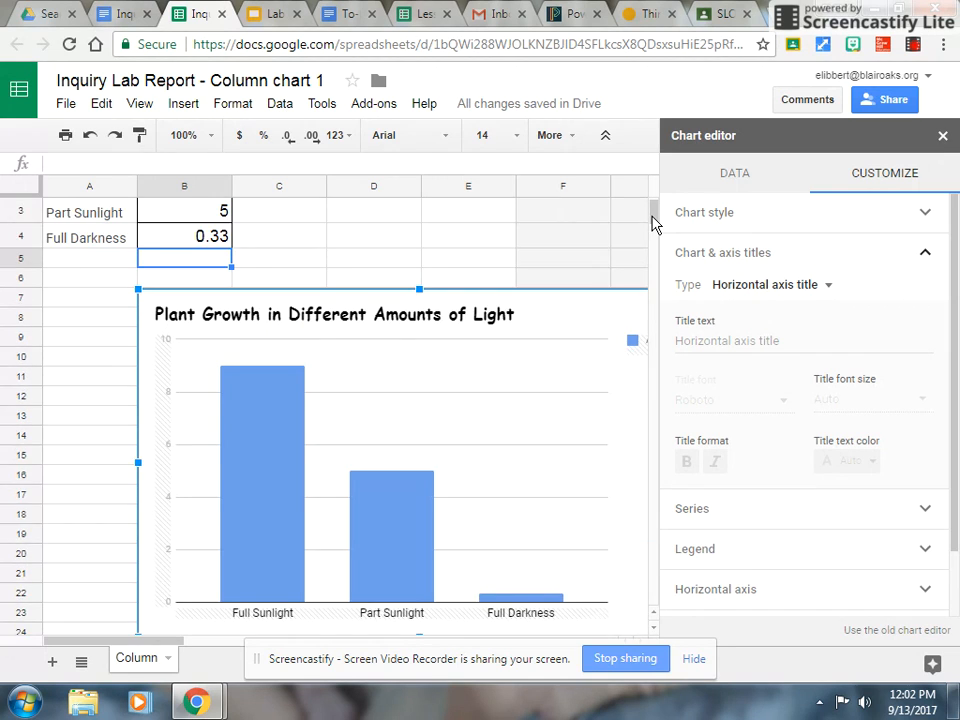
{"action": "scroll", "coordinate": [652, 218], "scroll_direction": "down", "scroll_amount": 1}
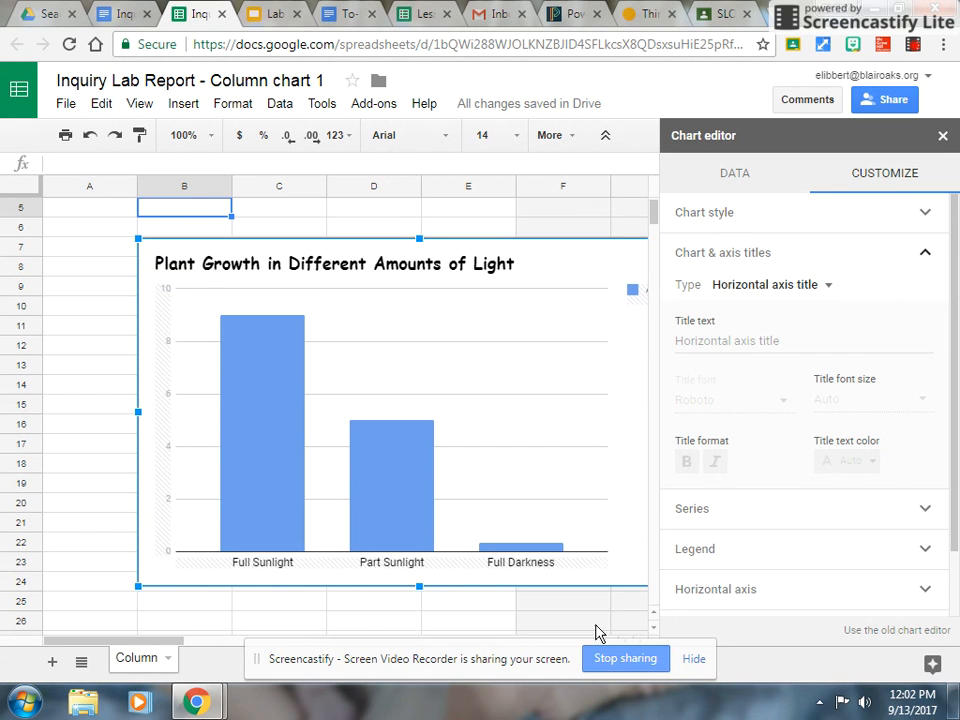
{"action": "left_click", "coordinate": [715, 341]}
{"action": "type", "text": "Amount of Sunlight"}
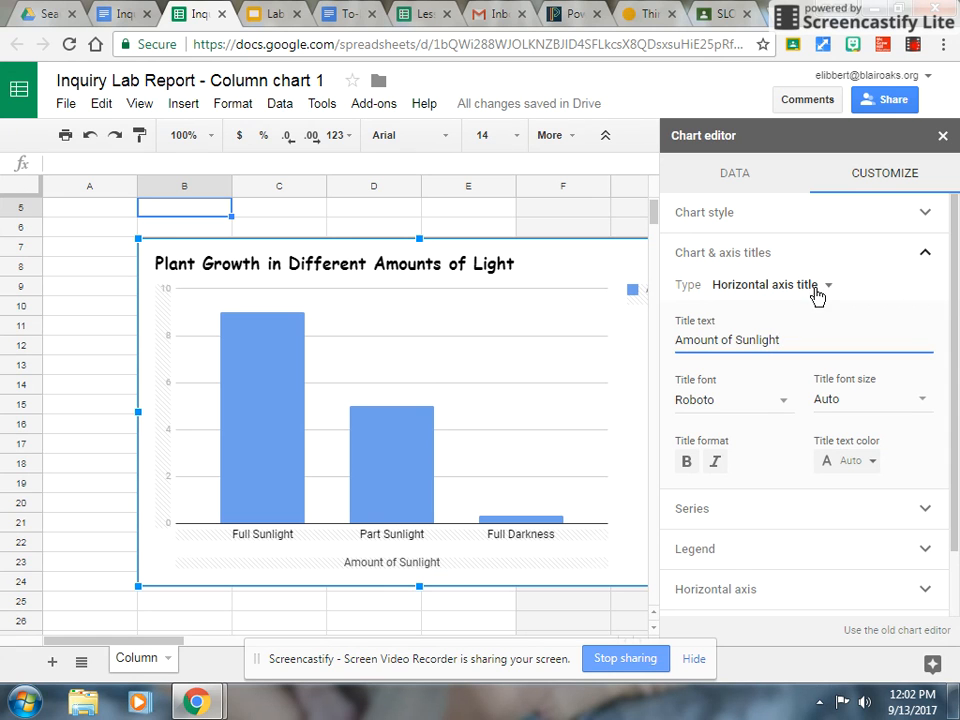
Add the vertical axis title "Growth (in cm)" to the column chart and close the chart editor
{"action": "left_click", "coordinate": [760, 287]}
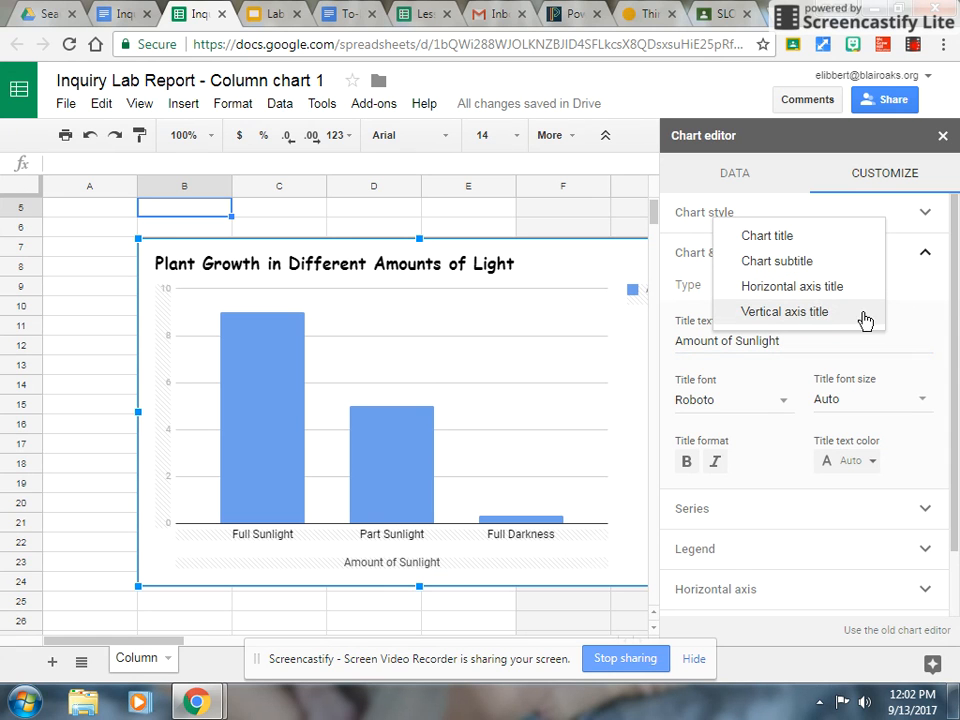
{"action": "left_click", "coordinate": [811, 316]}
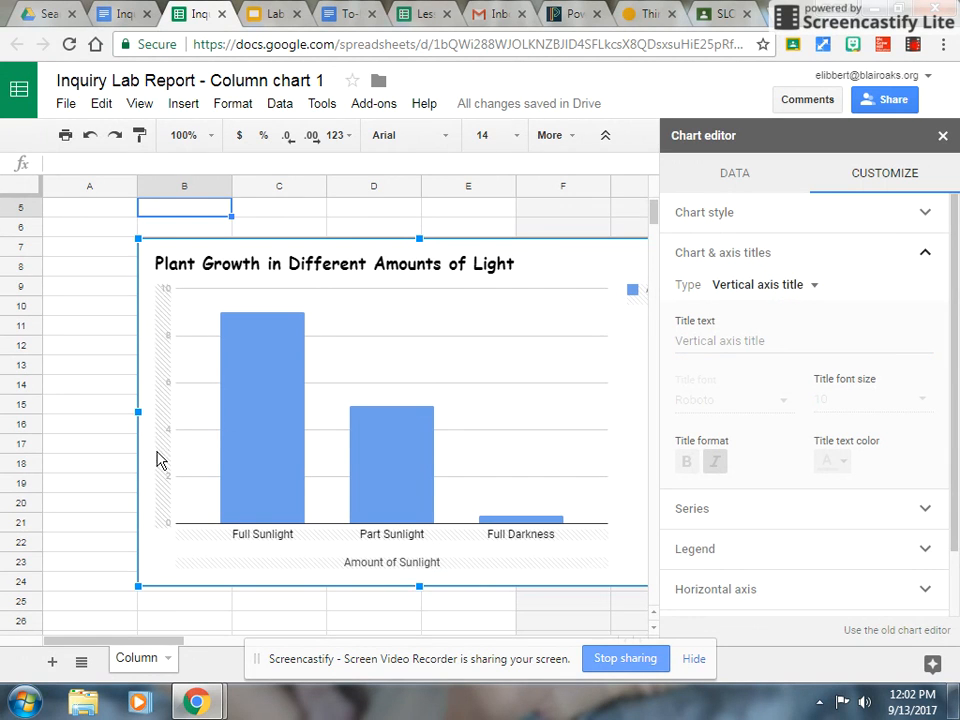
{"action": "left_click", "coordinate": [718, 345]}
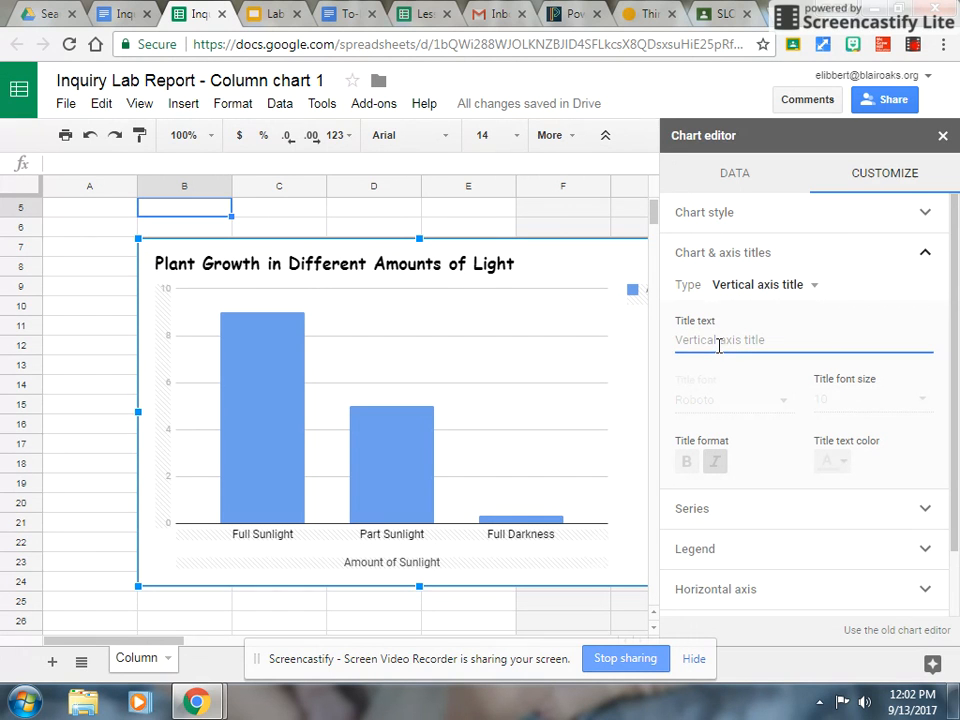
{"action": "type", "text": "Gr"}
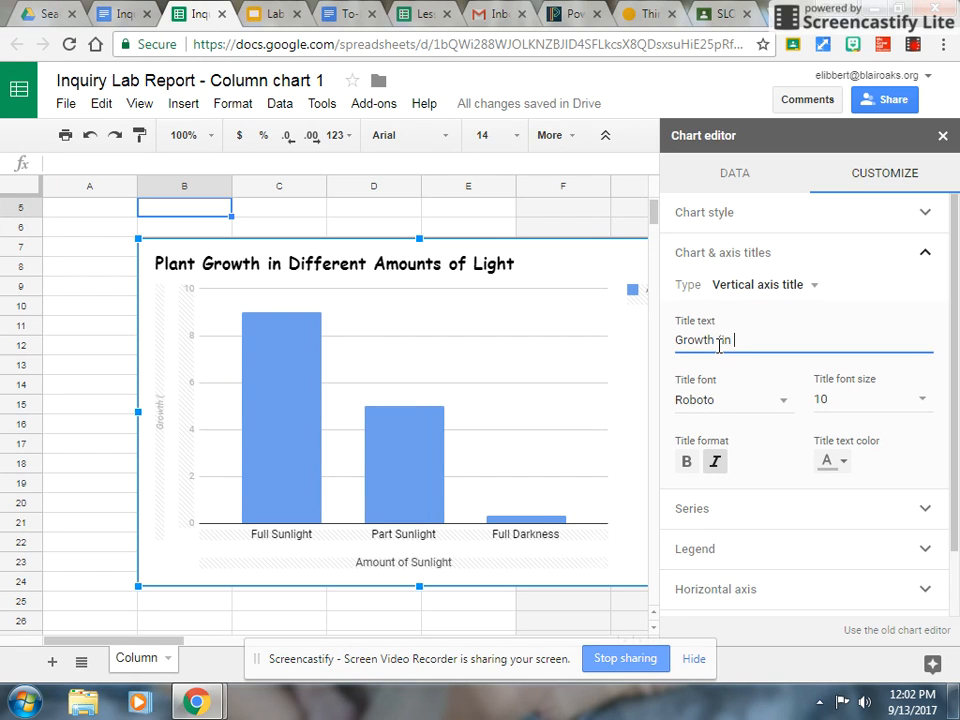
{"action": "type", "text": "owth in cm"}
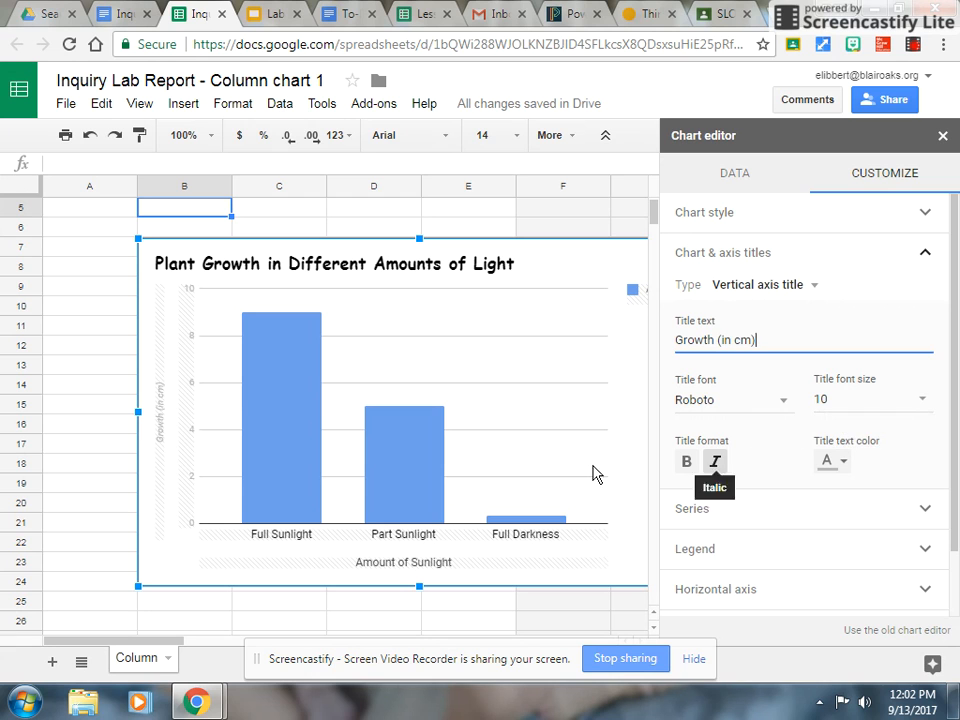
{"action": "left_click", "coordinate": [956, 309]}
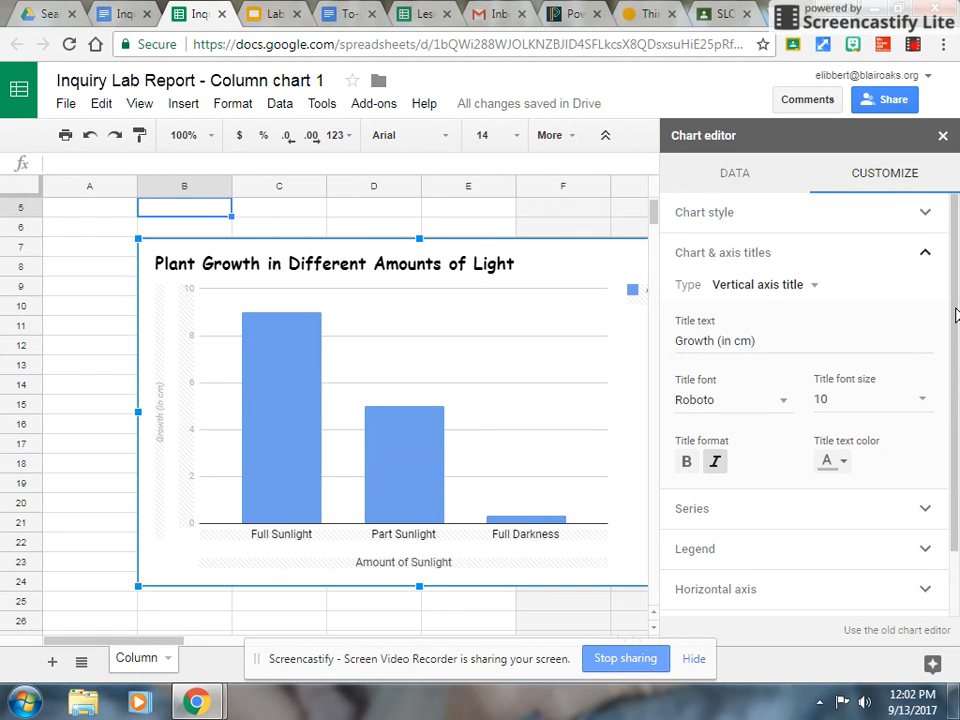
{"action": "mouse_move", "coordinate": [956, 315]}
{"action": "left_mouse_down"}
{"action": "mouse_move", "coordinate": [956, 328]}
{"action": "mouse_move", "coordinate": [956, 312]}
{"action": "left_mouse_up"}
{"action": "left_click", "coordinate": [942, 137]}
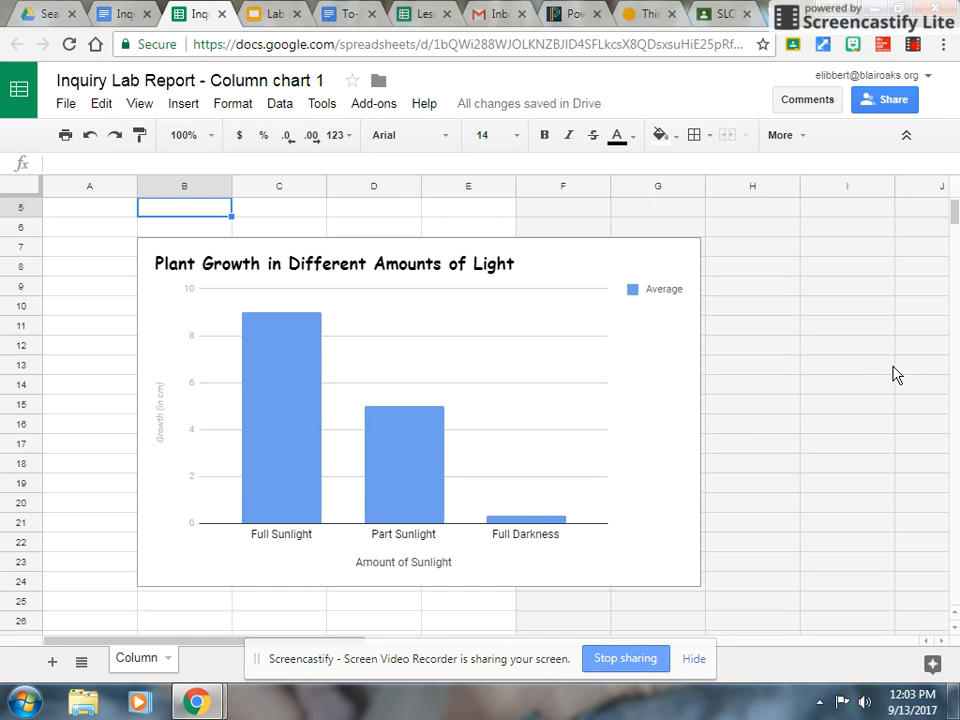
Switch to the Inquiry Lab Report in Google Docs and update the linked chart under the Graph section with the spreadsheet changes
{"action": "left_click", "coordinate": [125, 14]}
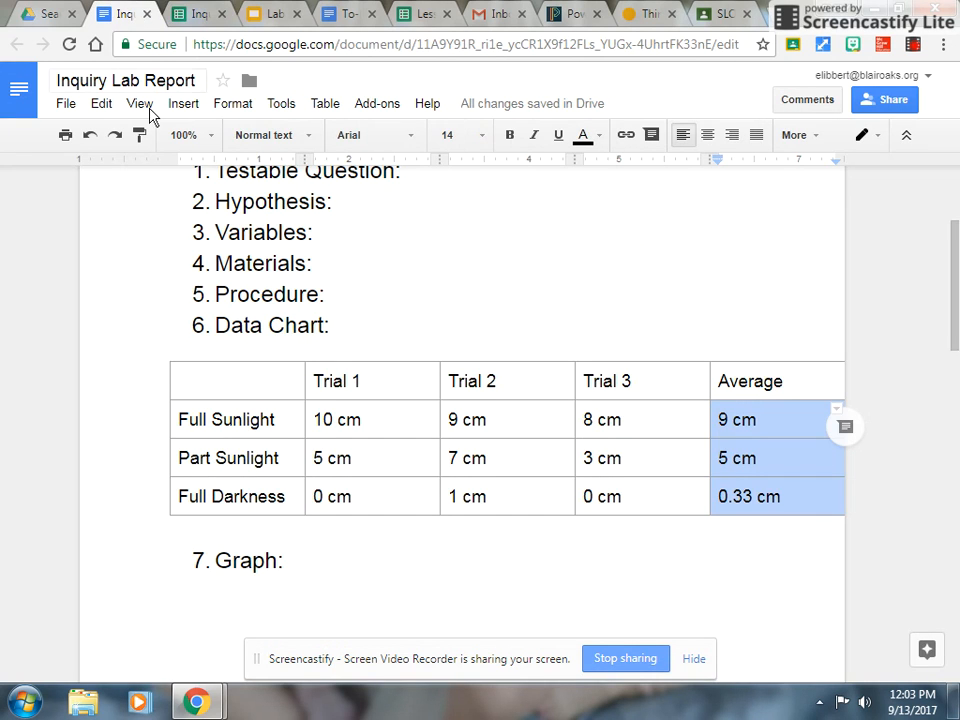
{"action": "left_click_drag", "start_coordinate": [953, 255], "coordinate": [957, 481]}
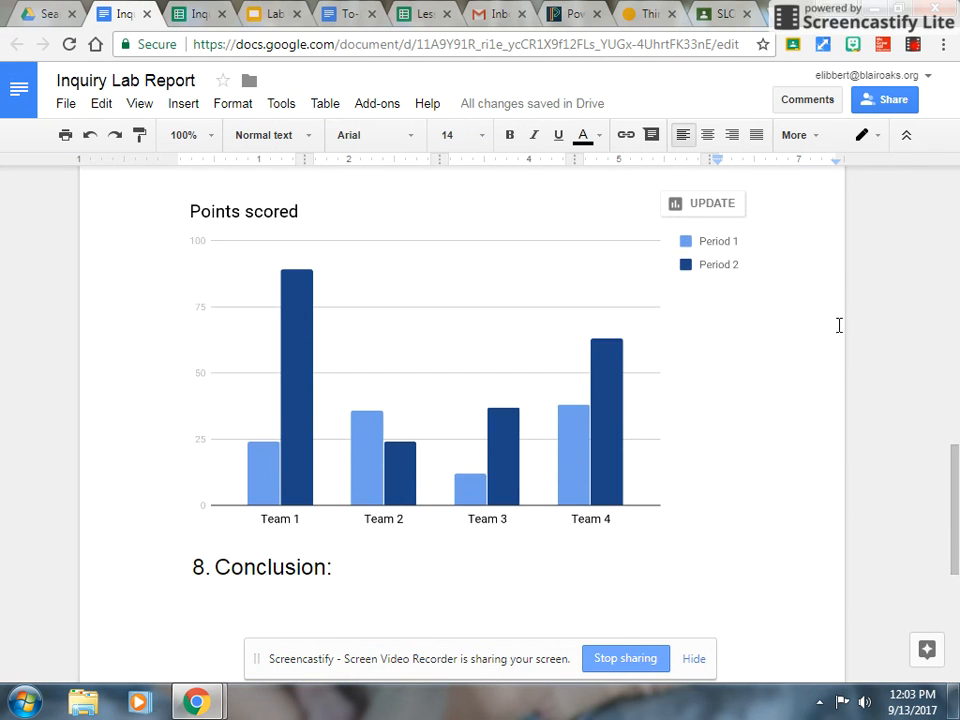
{"action": "left_click", "coordinate": [702, 207]}
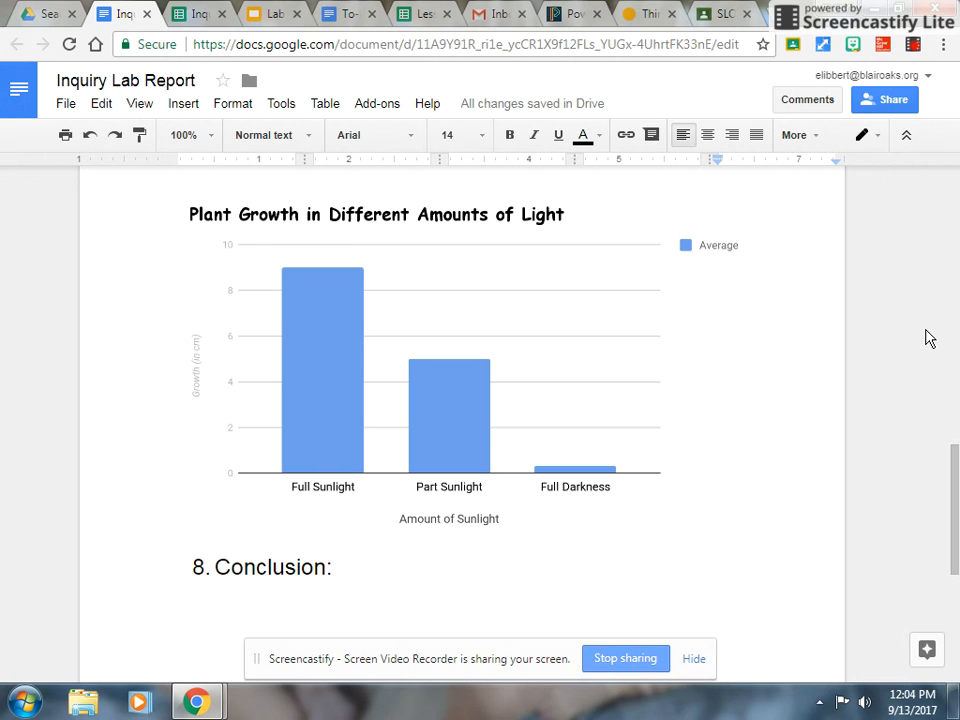
{"action": "left_click_drag", "start_coordinate": [955, 467], "coordinate": [955, 458]}
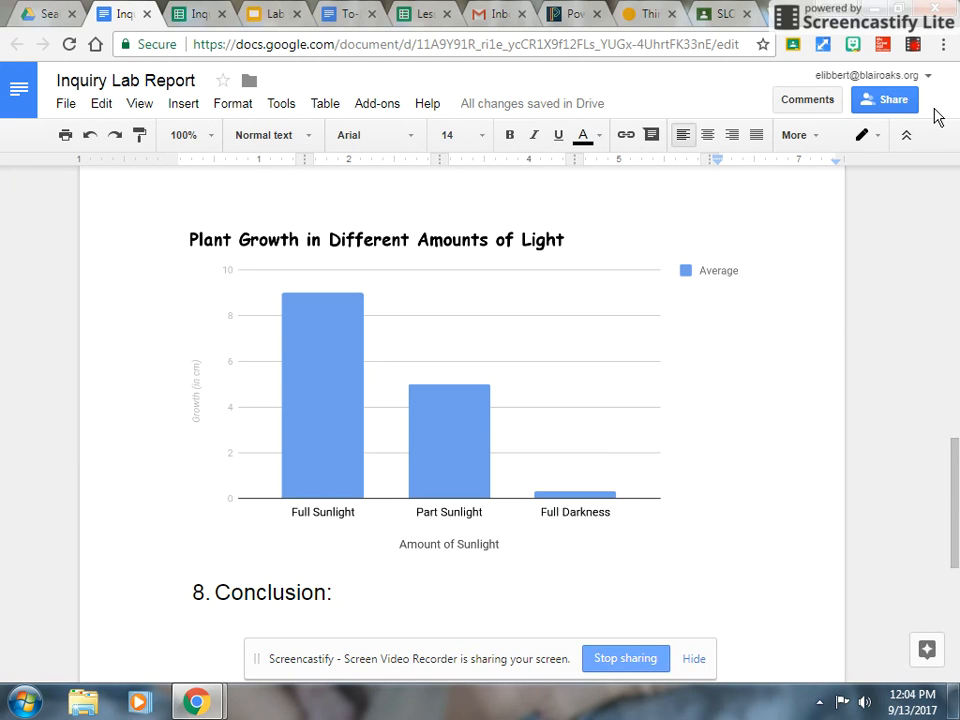
{"action": "left_click", "coordinate": [913, 45]}
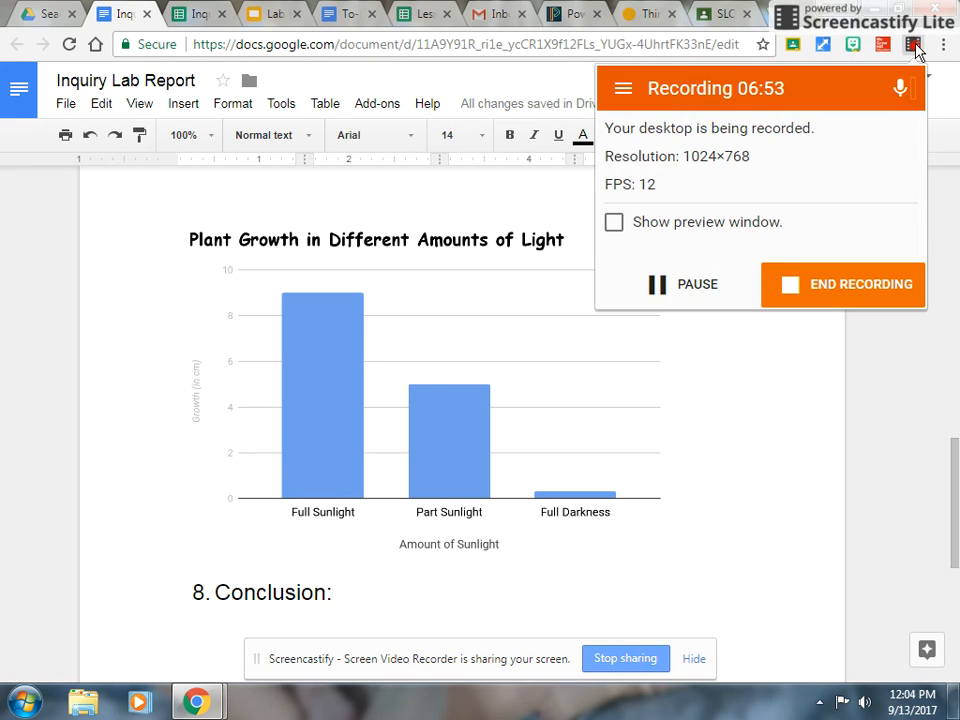